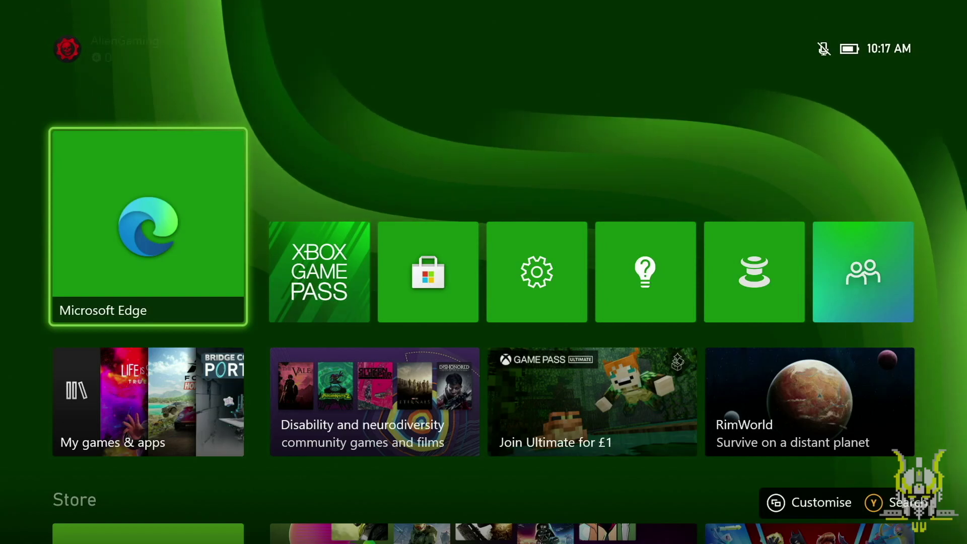
# Launch Microsoft Edge from the home screen.
pyautogui.press('Right')
pyautogui.press('Right')
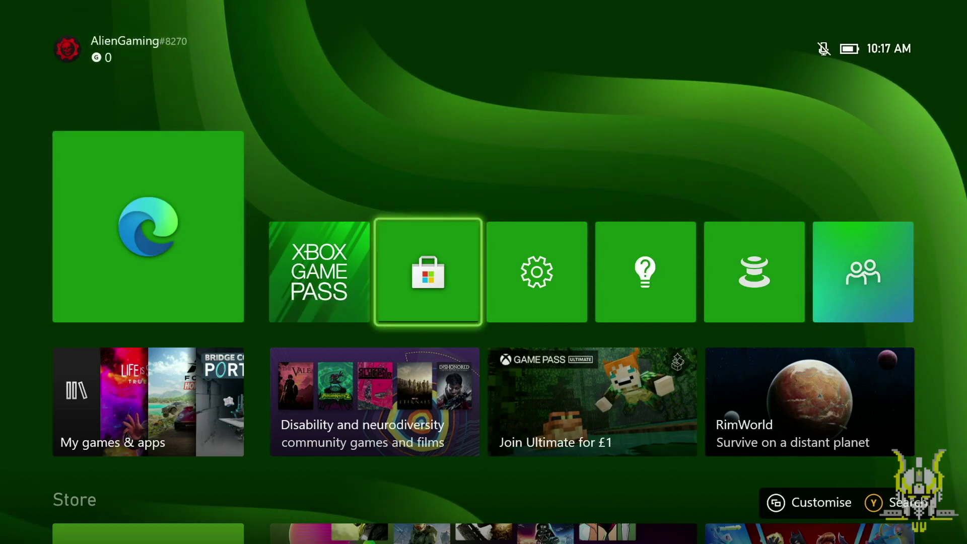
pyautogui.press('Left')
pyautogui.press('Left')
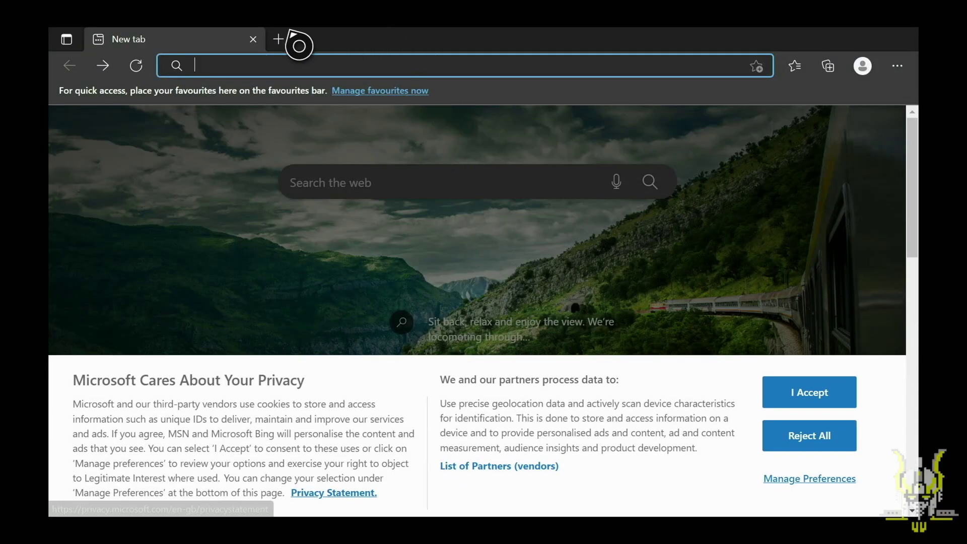
# Enter "gamr13" in the browser's address bar.
pyautogui.click(289, 62)
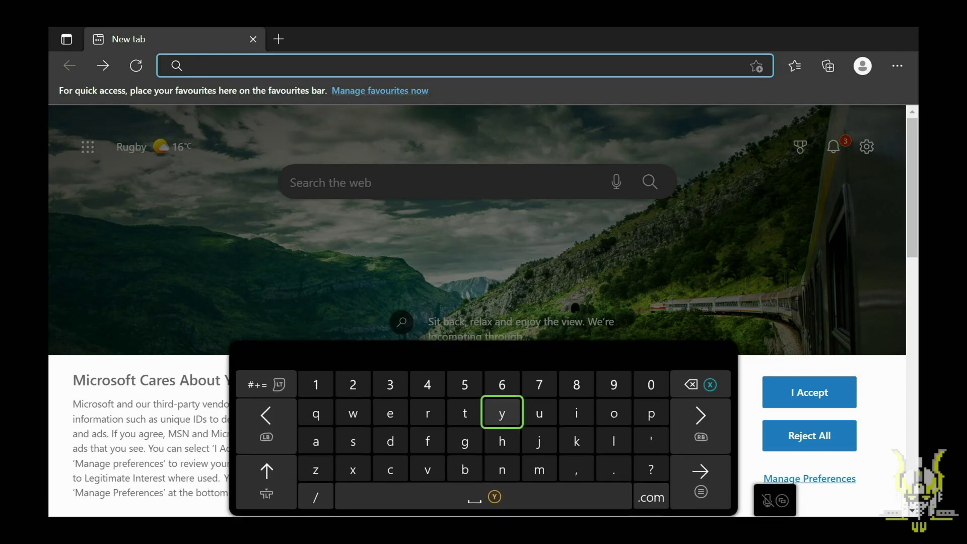
pyautogui.write('ga')
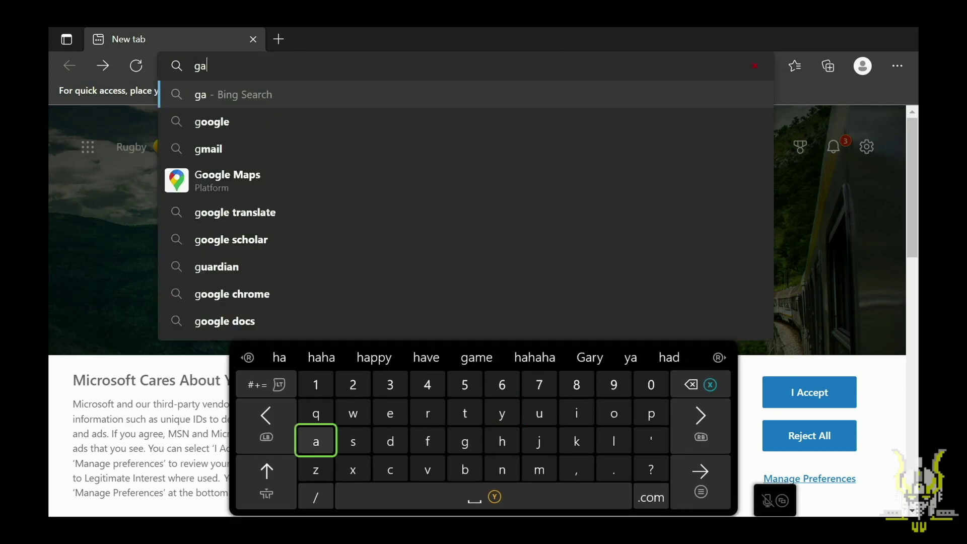
pyautogui.press('Down')
pyautogui.press('Right')
pyautogui.press('Right')
pyautogui.press('Right')
pyautogui.press('Right')
pyautogui.press('Right')
pyautogui.press('Right')
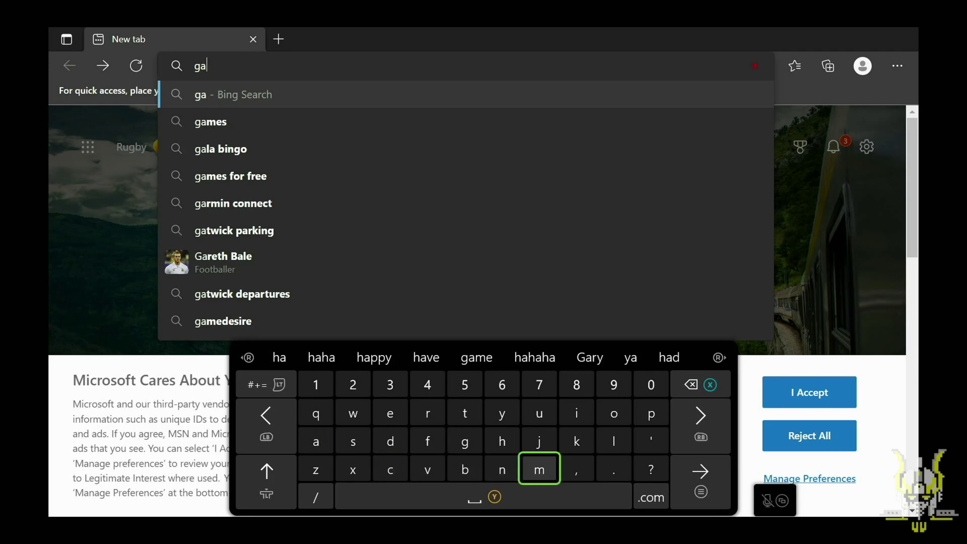
pyautogui.write('m')
pyautogui.press('Up')
pyautogui.press('Left')
pyautogui.press('Left')
pyautogui.press('Left')
pyautogui.write('r')
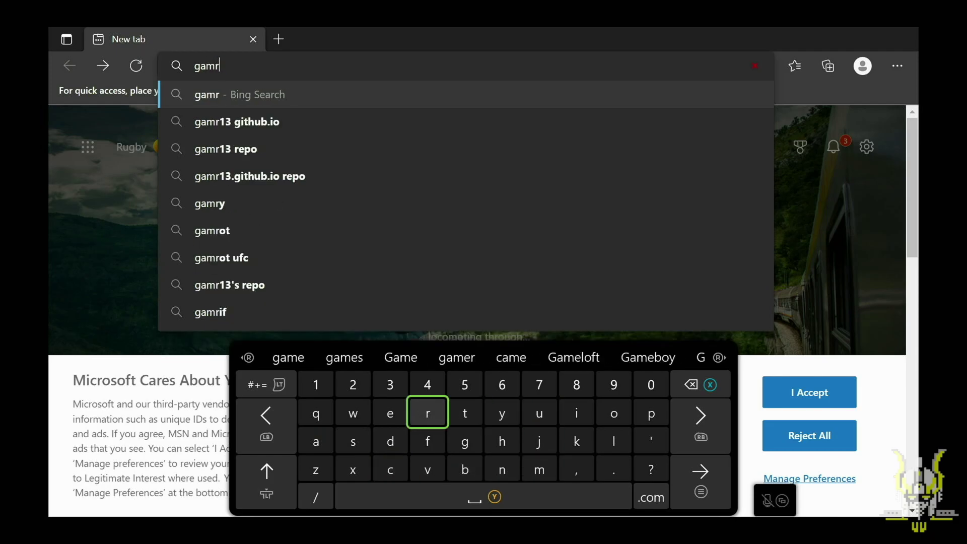
pyautogui.press('Left')
pyautogui.press('Left')
pyautogui.press('Up')
pyautogui.press('Left')
pyautogui.write('1')
pyautogui.press('Right')
pyautogui.press('Right')
pyautogui.write('3')
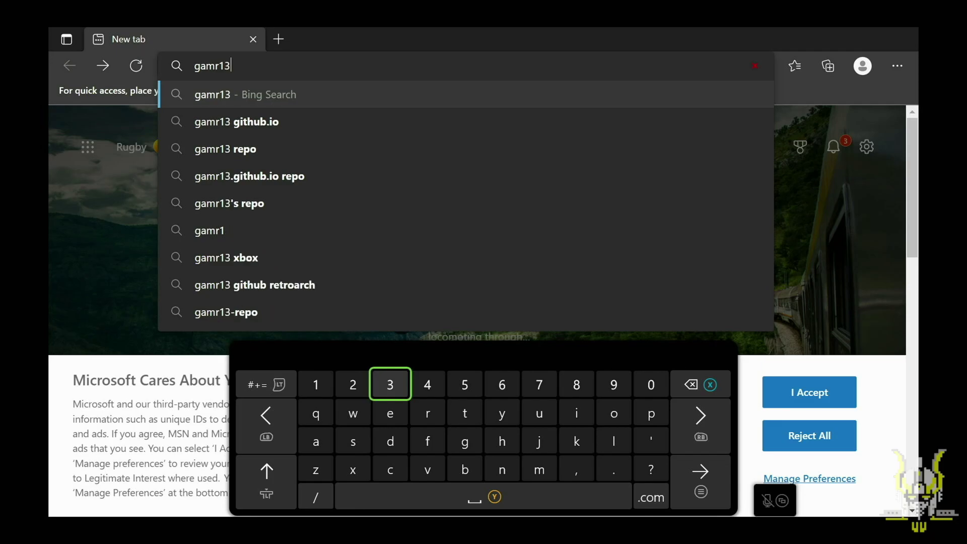
# Run the suggested web search "gamr13 github.io".
pyautogui.press('Down')
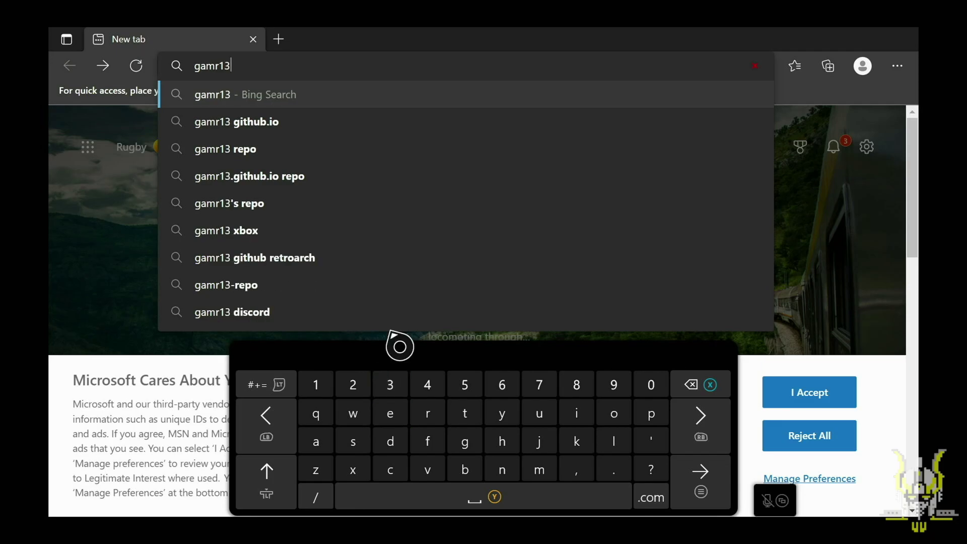
pyautogui.press('Up')
pyautogui.press('Up')
pyautogui.press('Up')
pyautogui.press('Up')
pyautogui.press('Up')
pyautogui.press('Up')
pyautogui.press('Up')
pyautogui.press('Up')
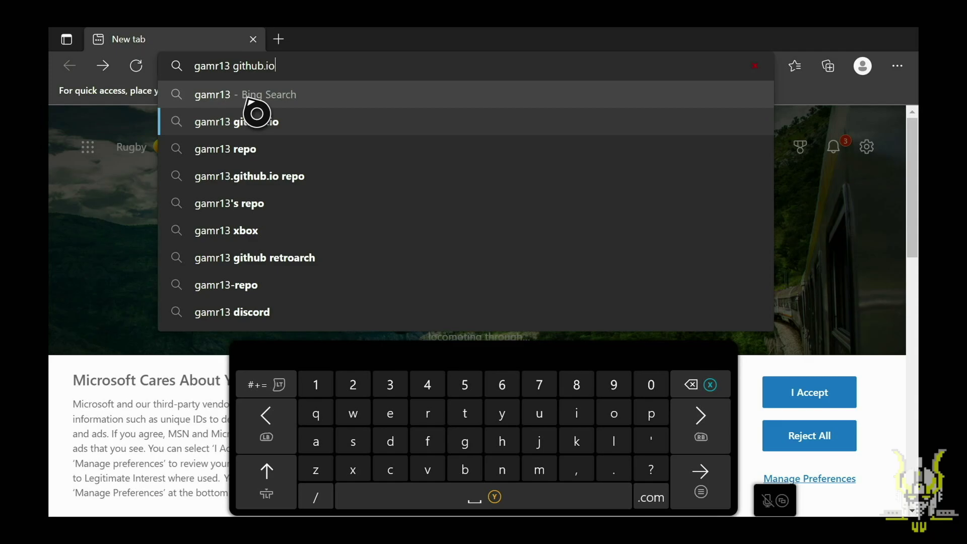
pyautogui.click(255, 123)
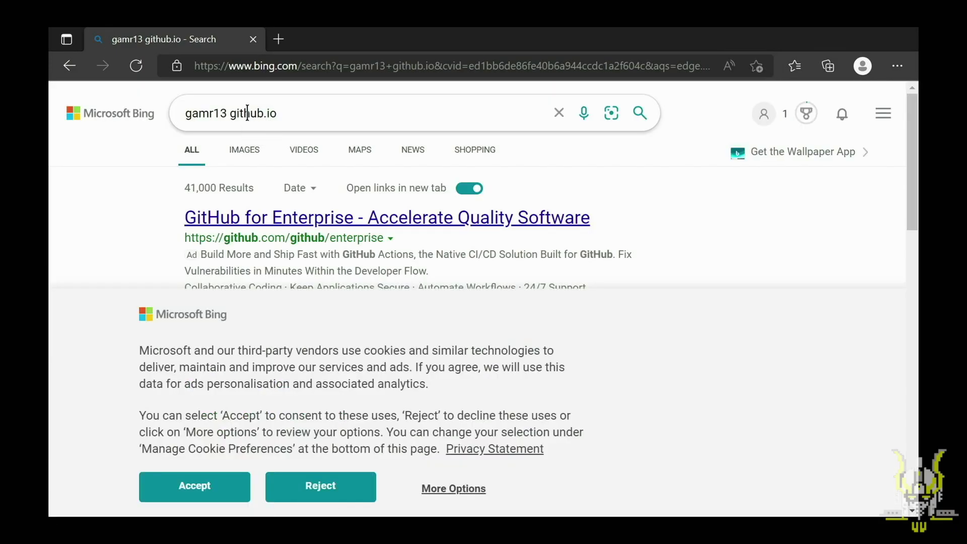
# Accept Bing's cookies and open the Gamr13's Repo result at gamr13.github.io.
pyautogui.click(235, 496)
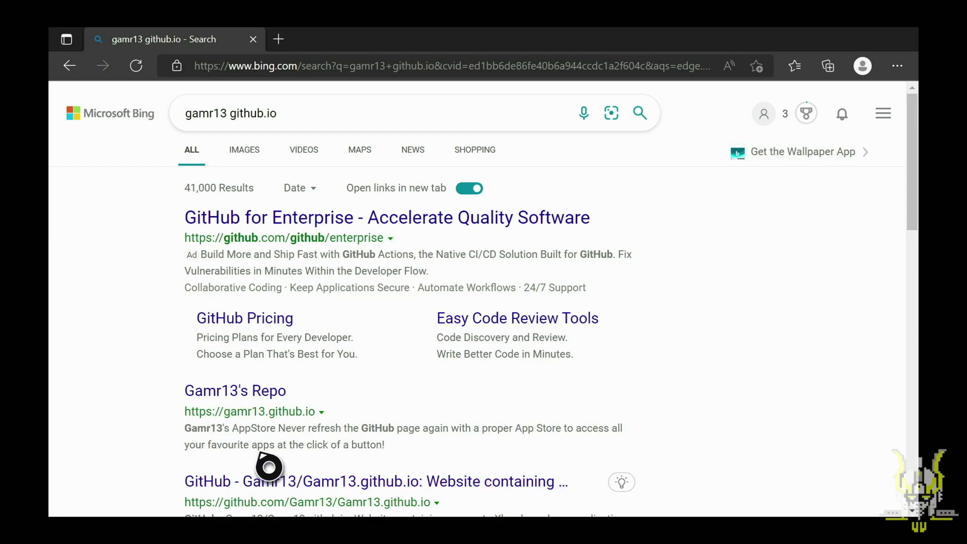
pyautogui.click(268, 397)
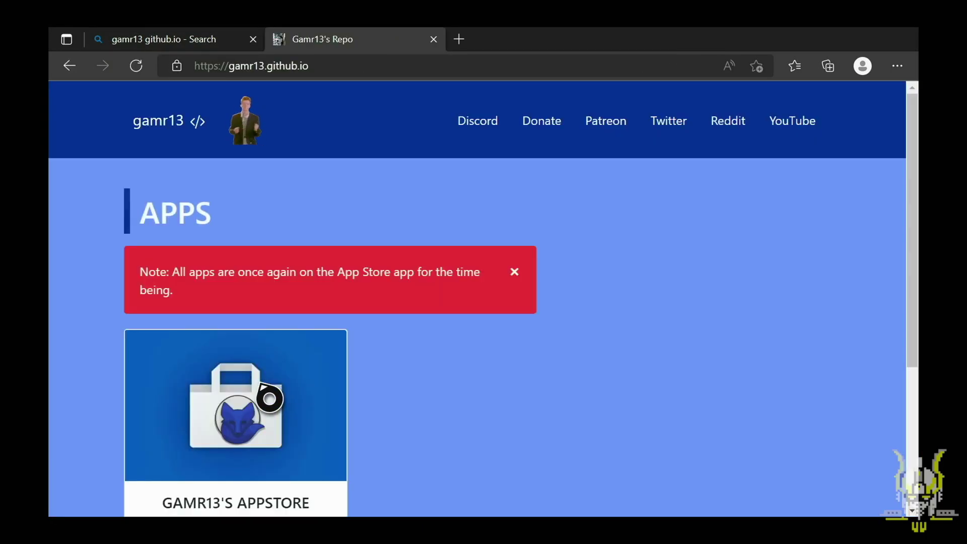
# Follow the download link for Gamr13's AppStore on the repo page and install the app.
pyautogui.scroll(-5, 261, 390)
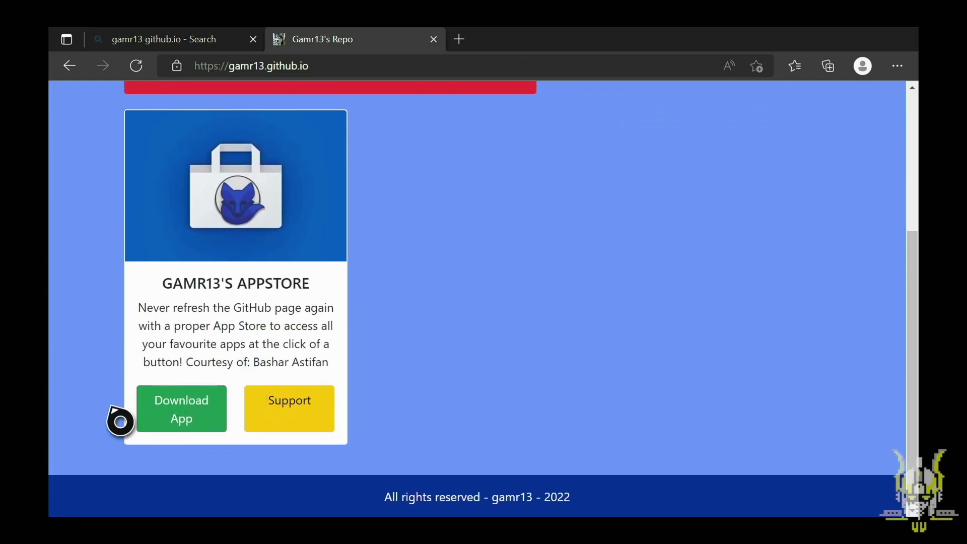
pyautogui.click(156, 422)
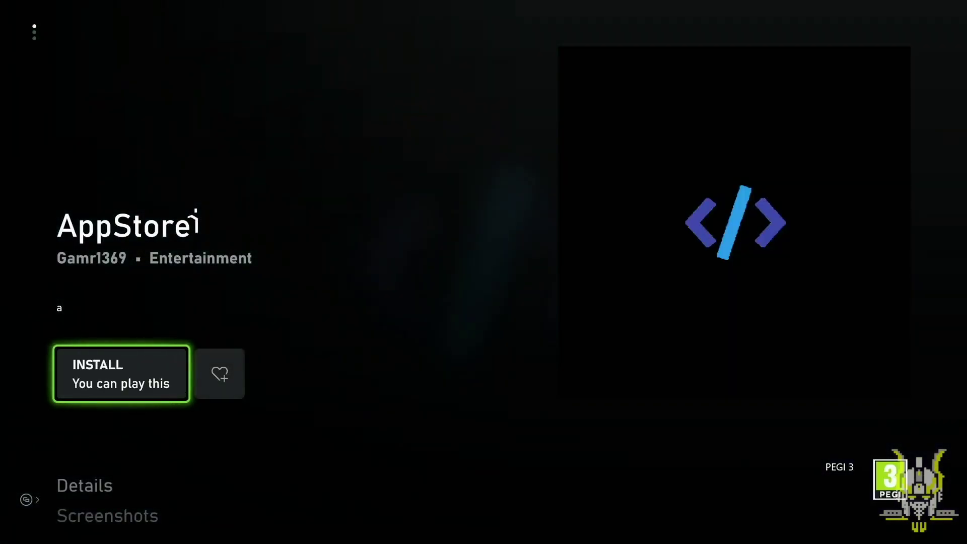
pyautogui.press('Return')
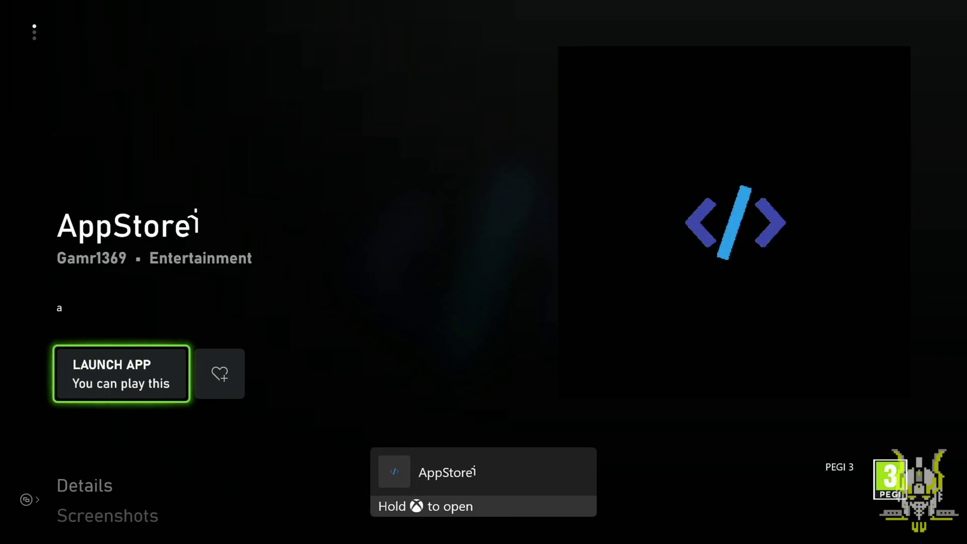
# Return to the console's home screen and launch the installed AppStore app.
pyautogui.press('super')
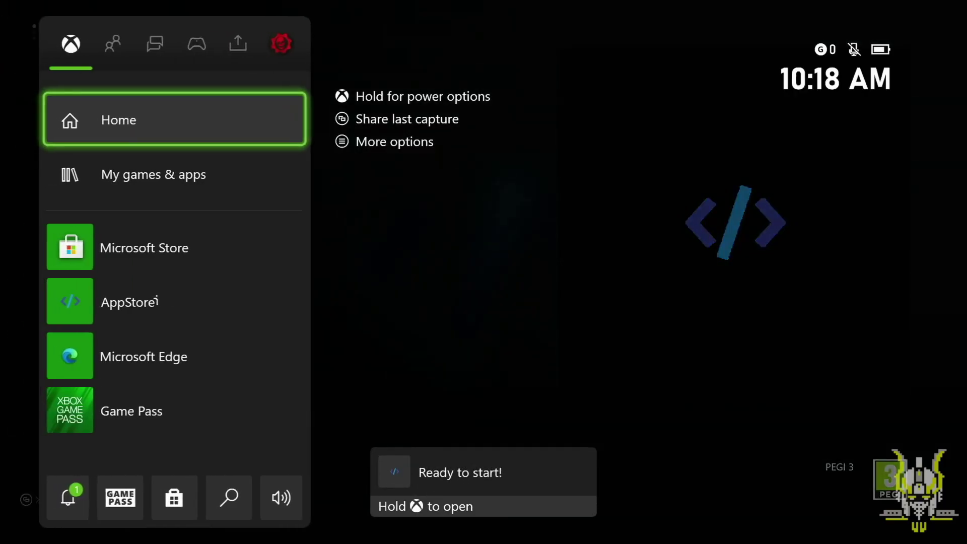
pyautogui.press('Return')
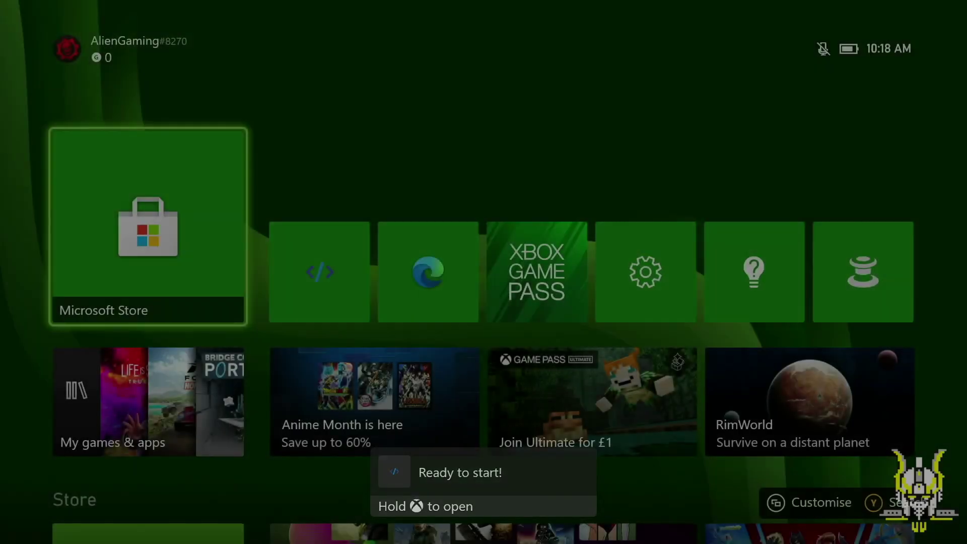
pyautogui.press('Right')
pyautogui.press('Return')
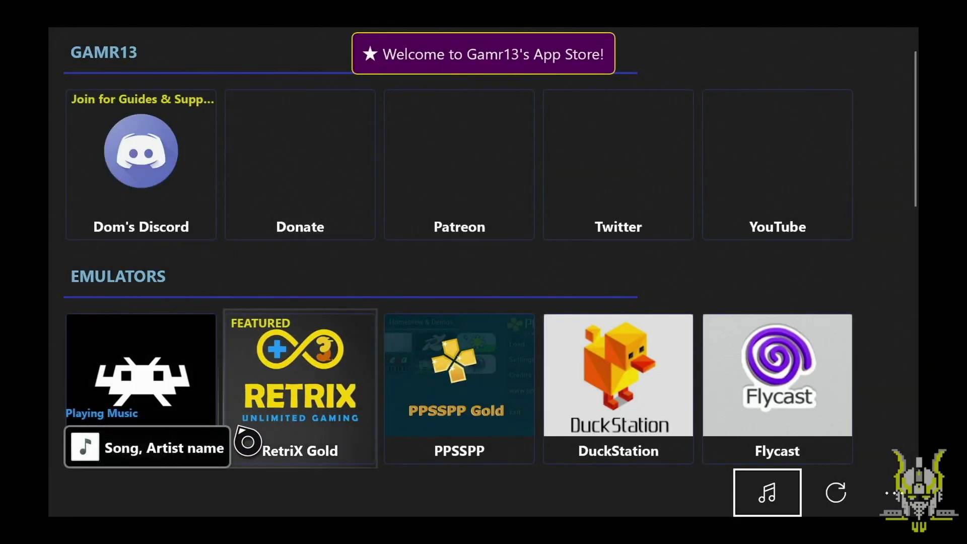
# Install RetroArch from the Emulators section of the app store.
pyautogui.scroll(-2, 251, 442)
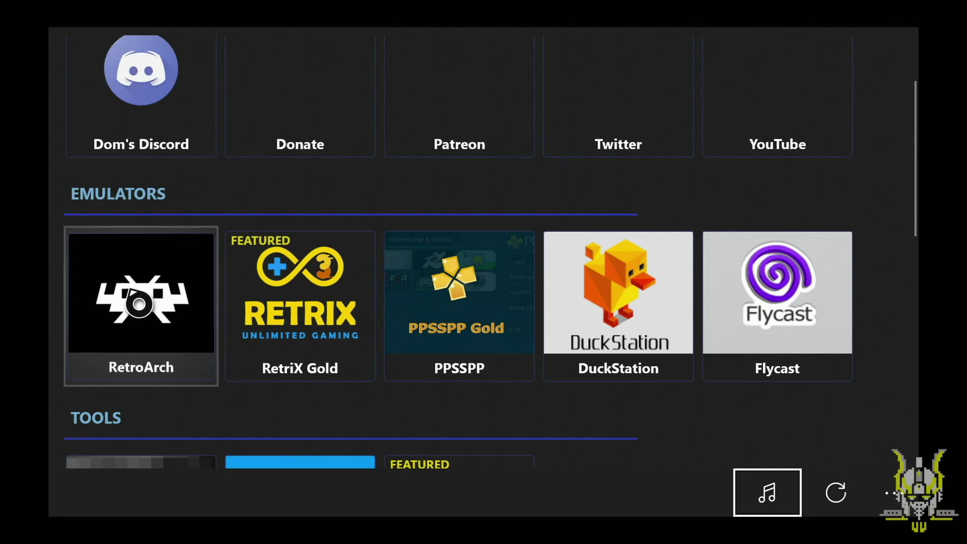
pyautogui.rightClick(138, 304)
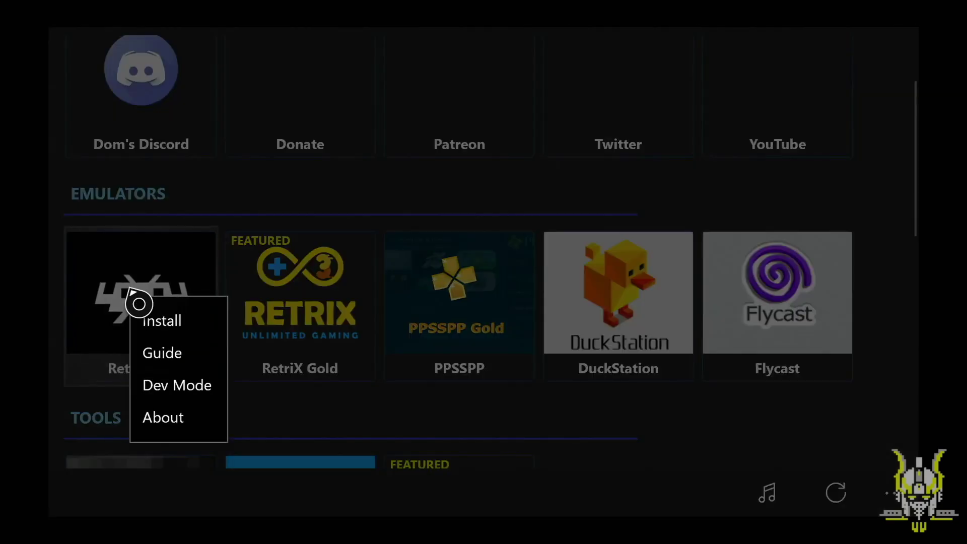
pyautogui.click(169, 335)
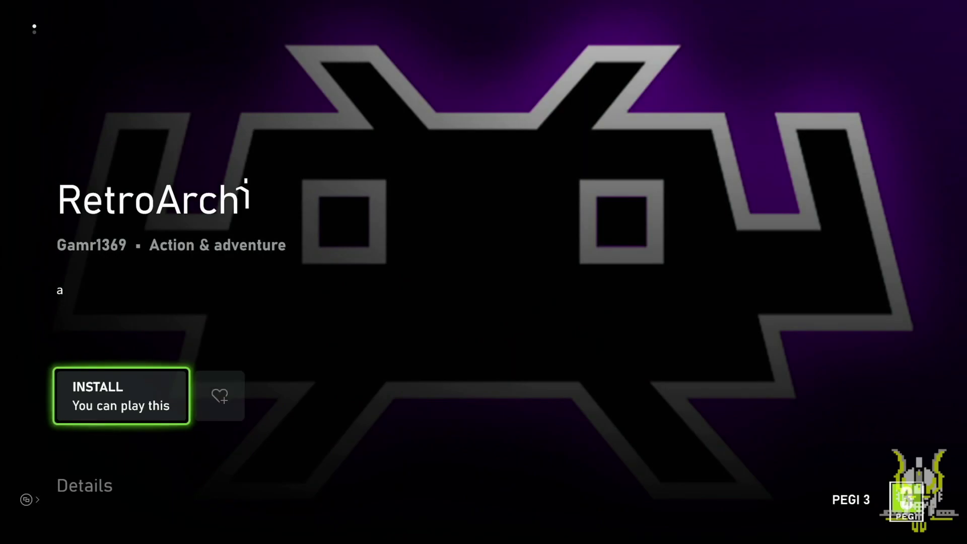
pyautogui.press('Return')
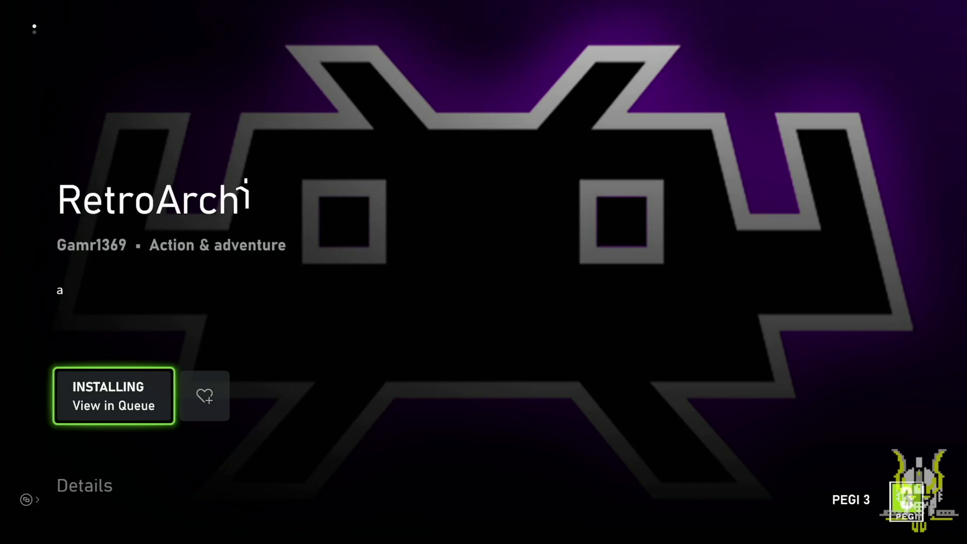
# Leave the RetroArch store page, return to the console's home screen and launch RetroArch.
pyautogui.press('Escape')
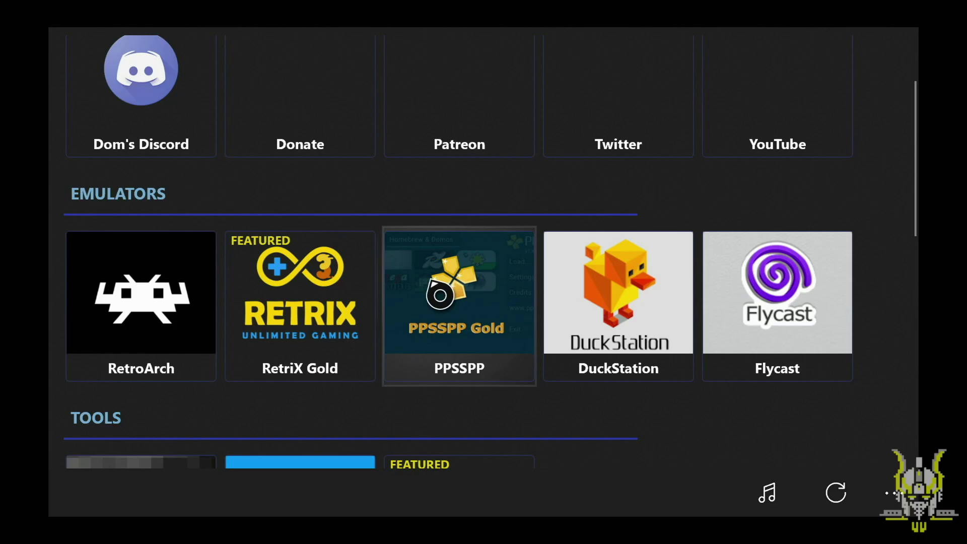
pyautogui.press('super')
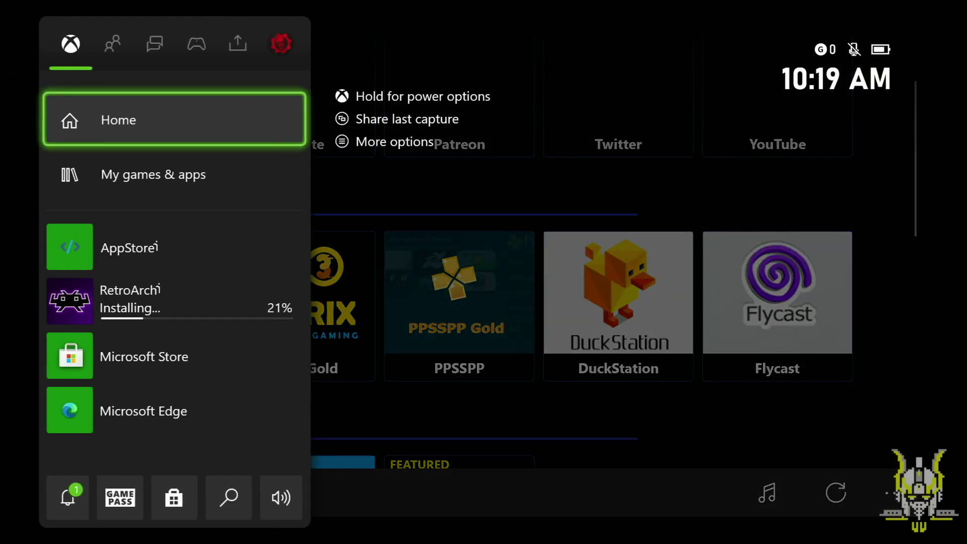
pyautogui.press('Return')
pyautogui.press('Right')
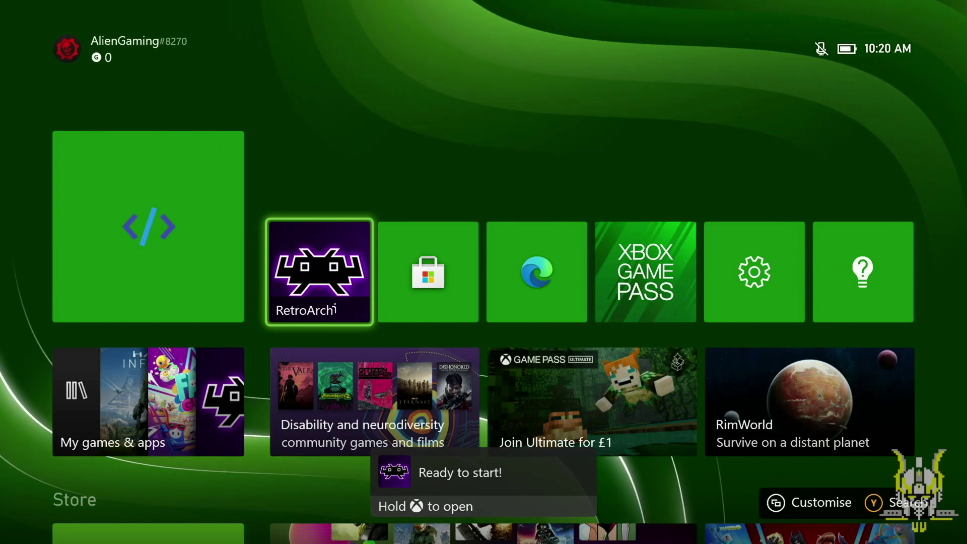
pyautogui.press('Right')
pyautogui.press('Left')
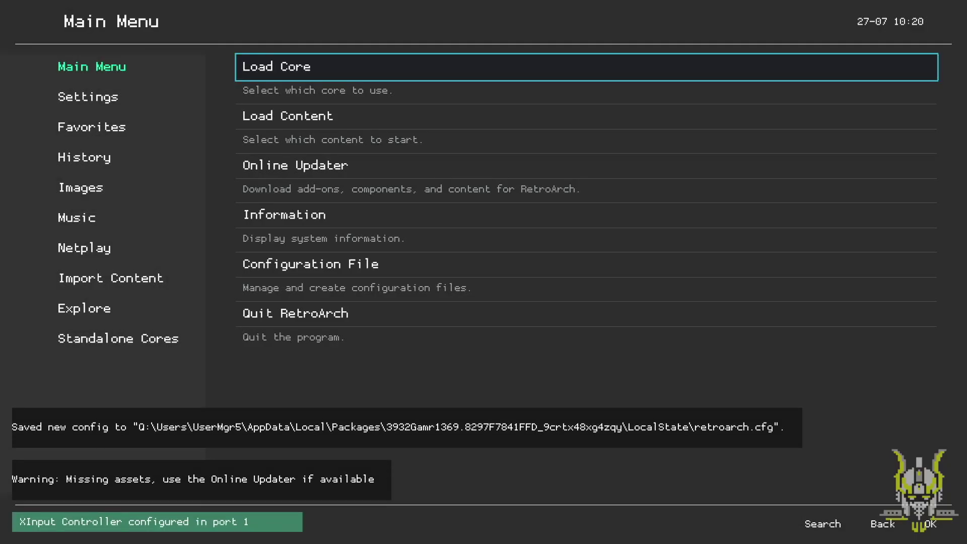
# Open the Directory settings in RetroArch.
pyautogui.press('Left')
pyautogui.press('Down')
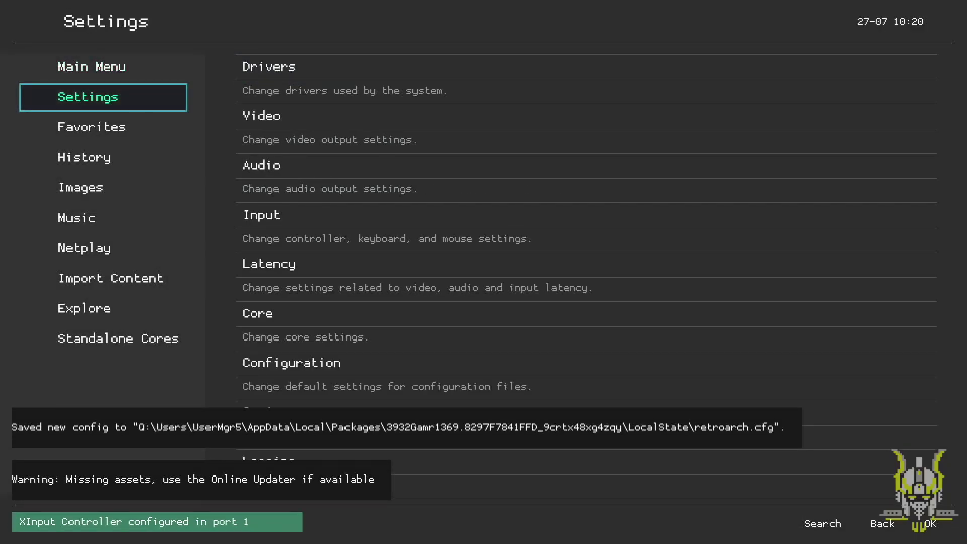
pyautogui.press('Right')
pyautogui.press('Up')
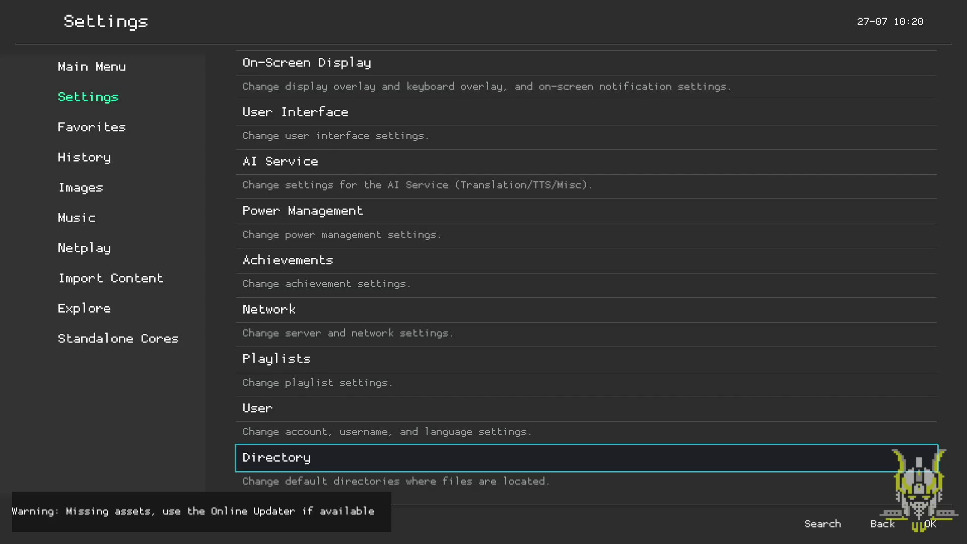
pyautogui.press('Return')
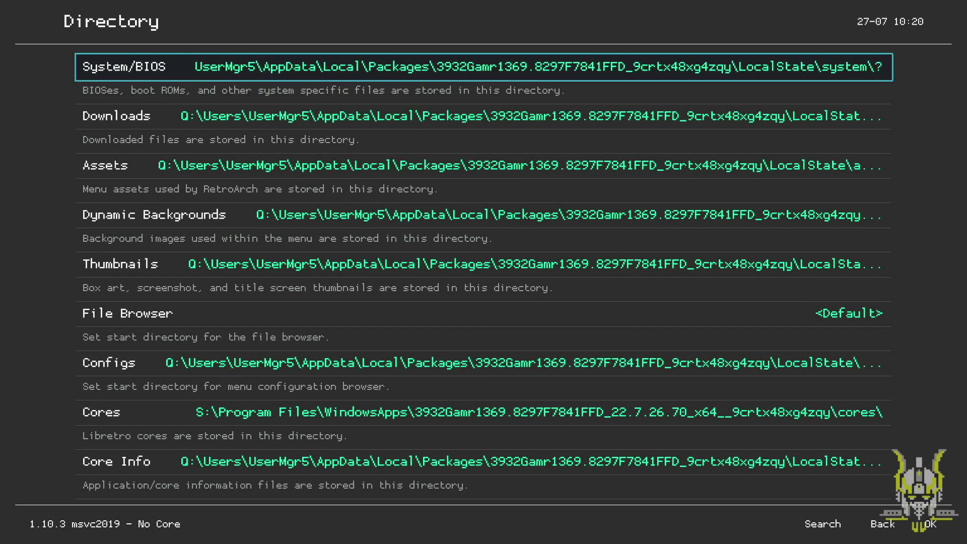
# Set the Configs directory to the config folder inside RetroArch's LocalState folder.
pyautogui.press('Down')
pyautogui.press('Down')
pyautogui.press('Down')
pyautogui.press('Down')
pyautogui.press('Down')
pyautogui.press('Down')
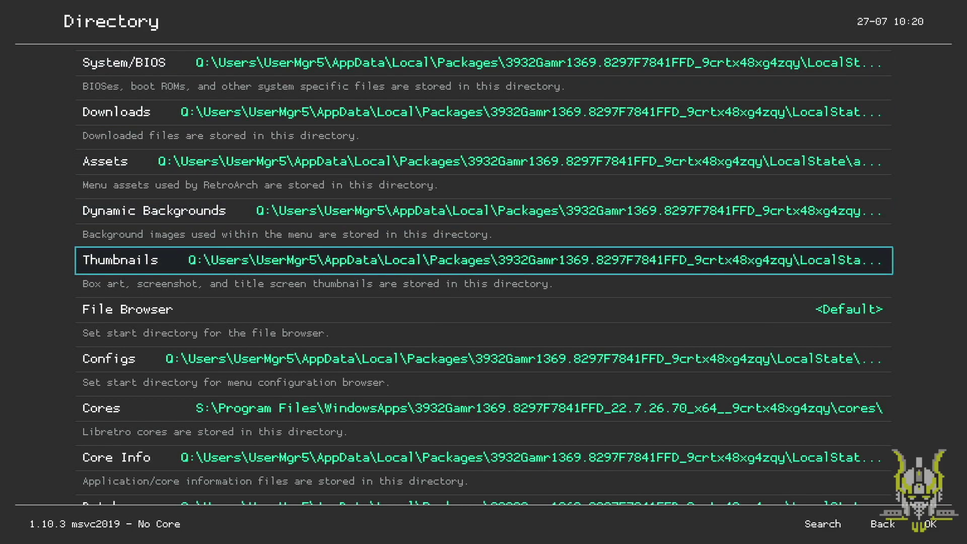
pyautogui.press('Return')
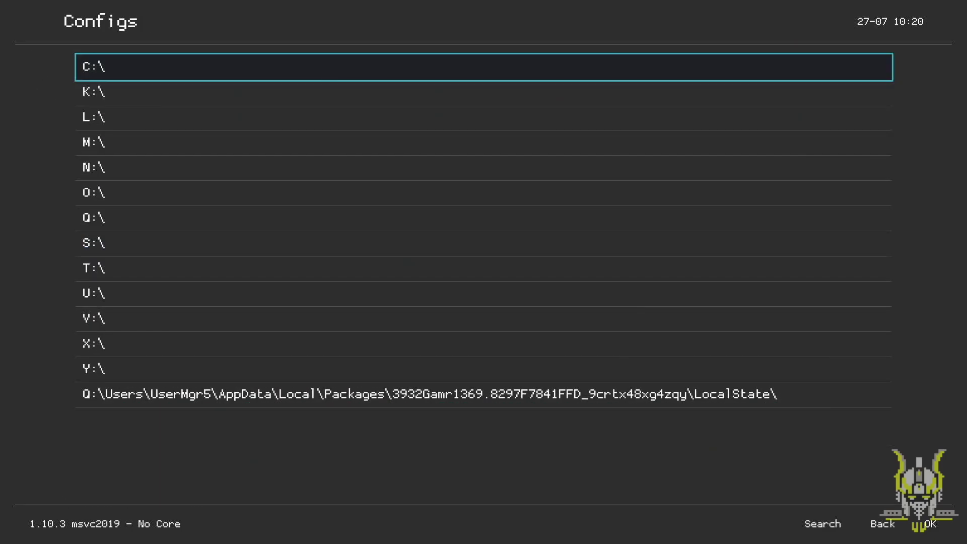
pyautogui.press('Up')
pyautogui.press('Return')
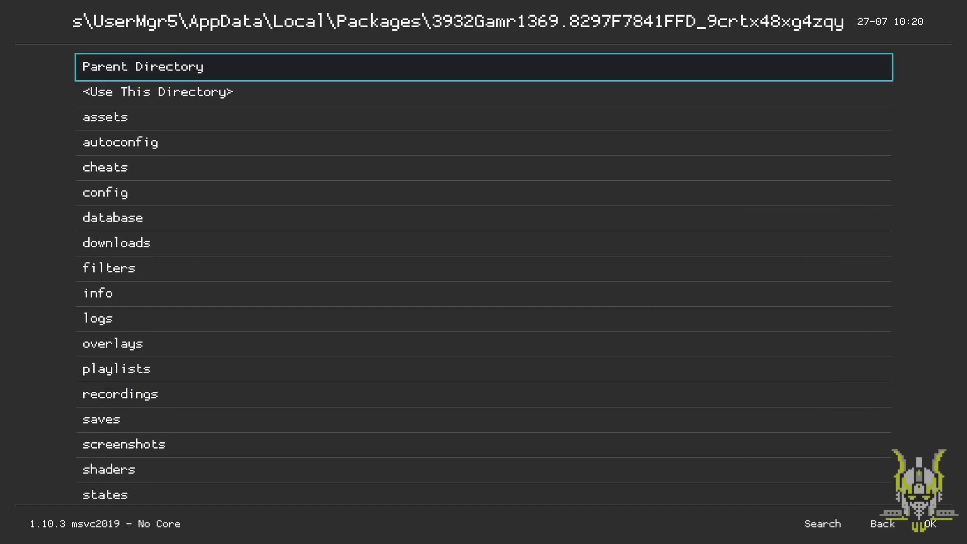
pyautogui.press('Down')
pyautogui.press('Down')
pyautogui.press('Down')
pyautogui.press('Down')
pyautogui.press('Down')
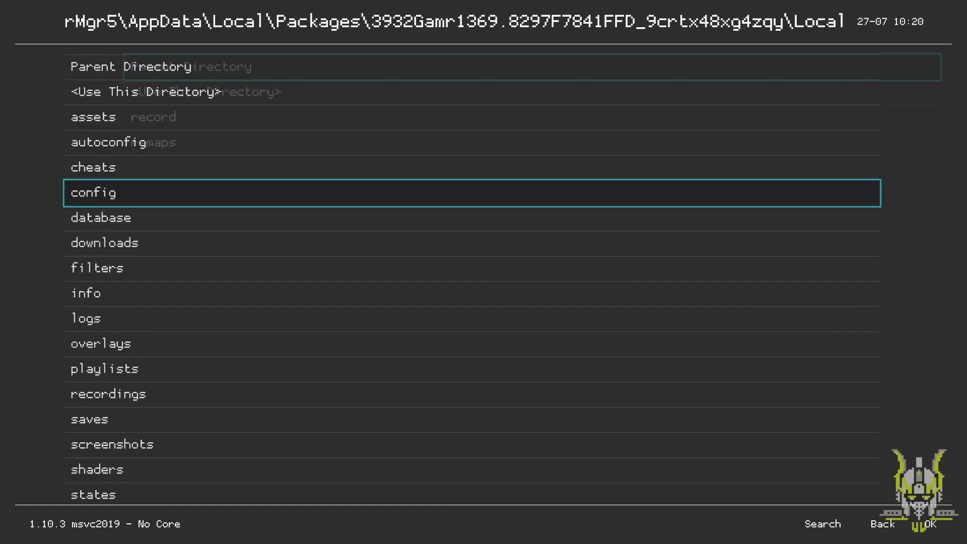
pyautogui.press('Return')
pyautogui.press('Down')
pyautogui.press('Return')
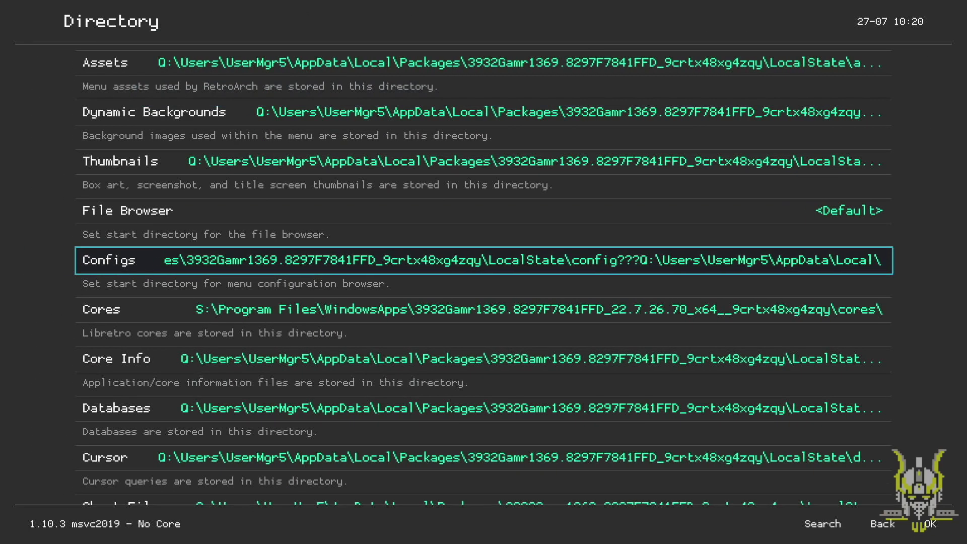
# Set the Core Info directory to the info folder inside RetroArch's LocalState folder.
pyautogui.press('Down')
pyautogui.press('Down')
pyautogui.press('Return')
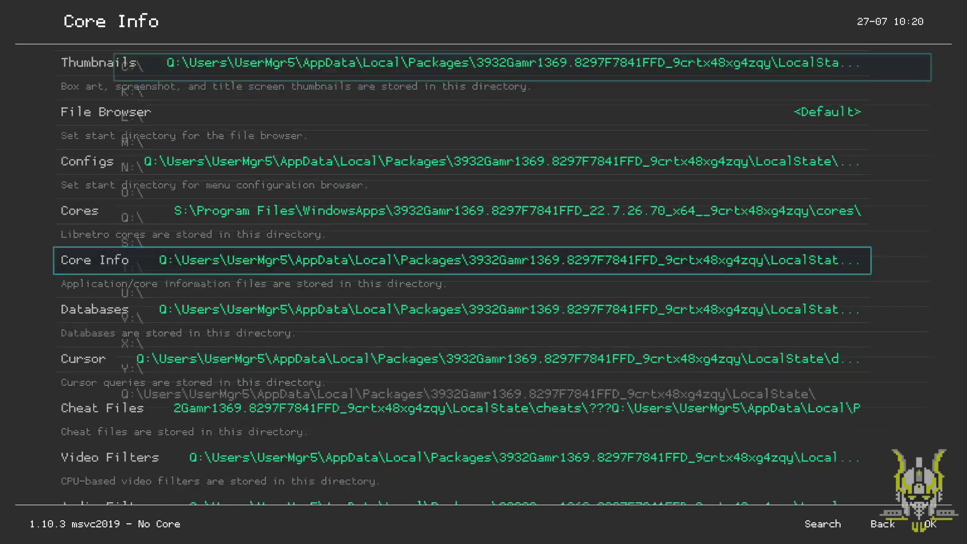
pyautogui.press('Up')
pyautogui.press('Return')
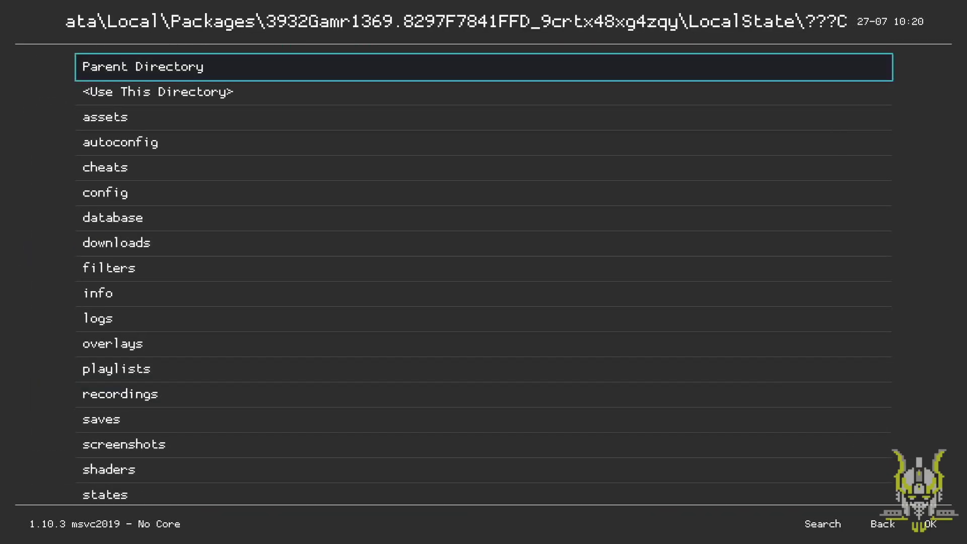
pyautogui.press('Down')
pyautogui.press('Down')
pyautogui.press('Down')
pyautogui.press('Down')
pyautogui.press('Down')
pyautogui.press('Down')
pyautogui.press('Down')
pyautogui.press('Down')
pyautogui.press('Down')
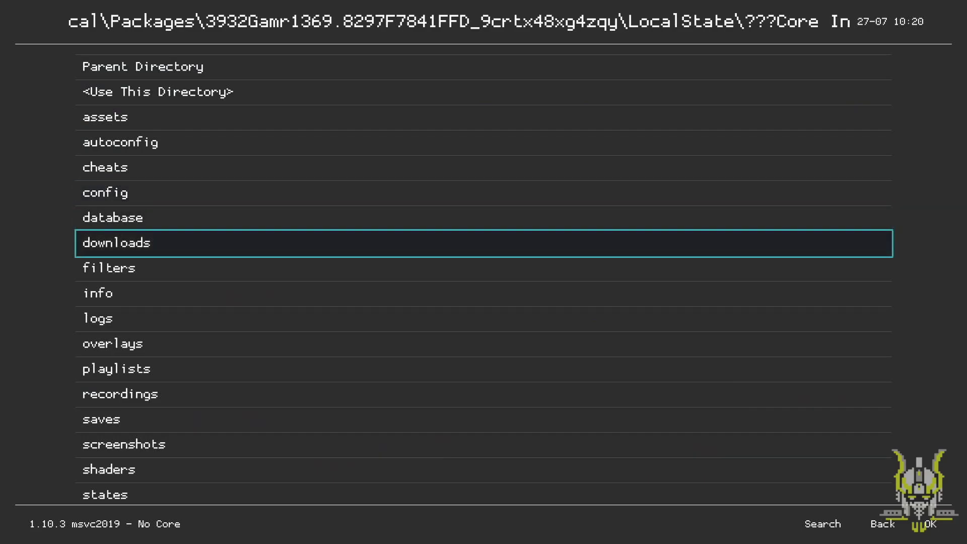
pyautogui.press('Return')
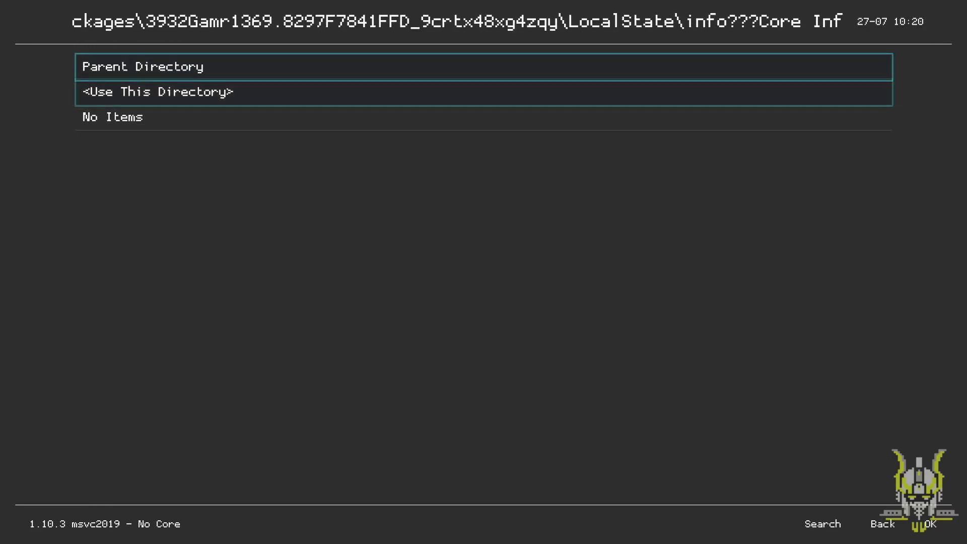
pyautogui.press('Return')
# Set the Databases directory to the database folder inside RetroArch's LocalState folder.
pyautogui.press('Down')
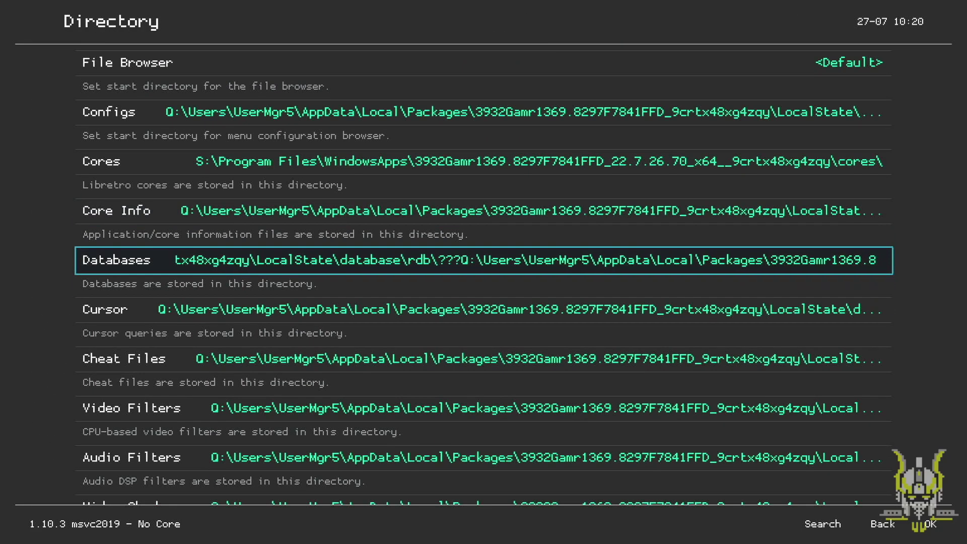
pyautogui.press('Return')
pyautogui.press('Up')
pyautogui.press('Return')
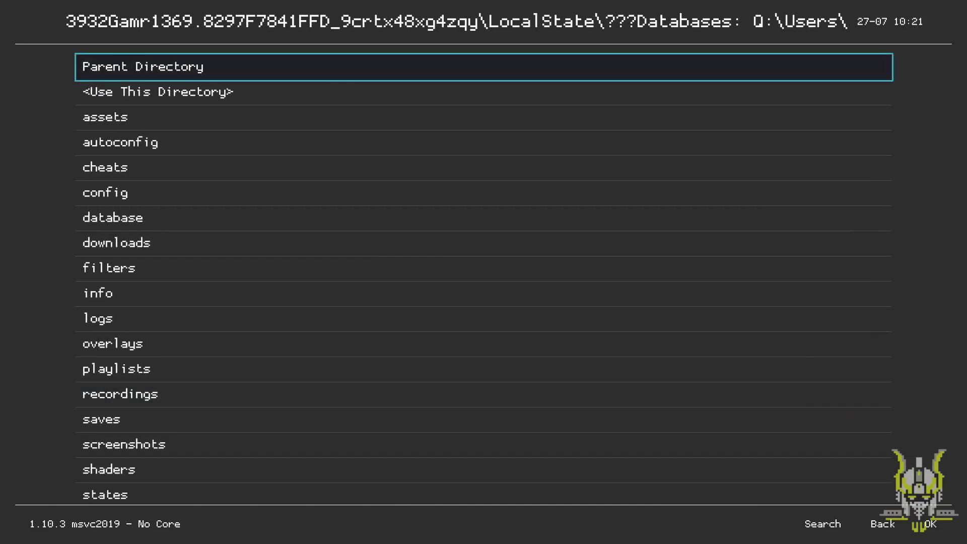
pyautogui.press('Down')
pyautogui.press('Down')
pyautogui.press('Down')
pyautogui.press('Down')
pyautogui.press('Down')
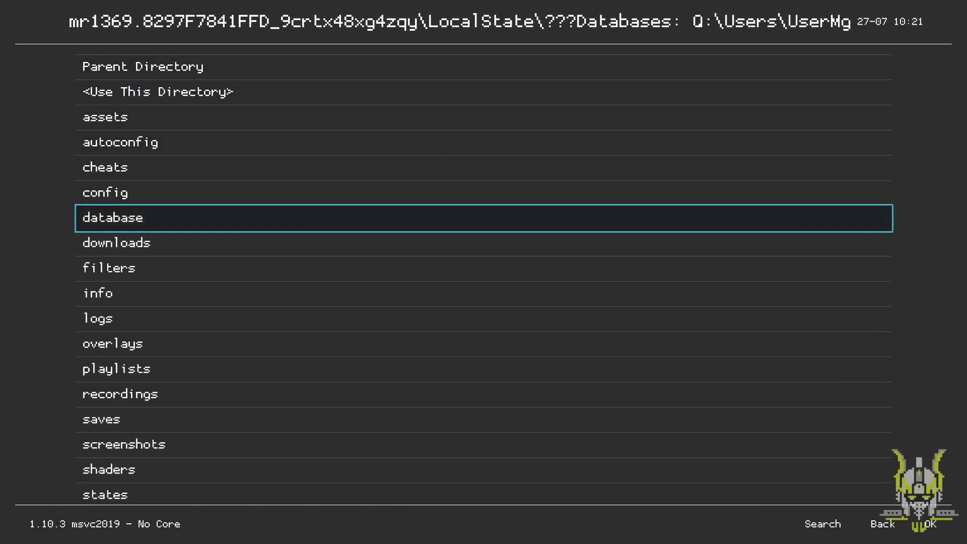
pyautogui.press('Return')
pyautogui.press('Down')
pyautogui.press('Return')
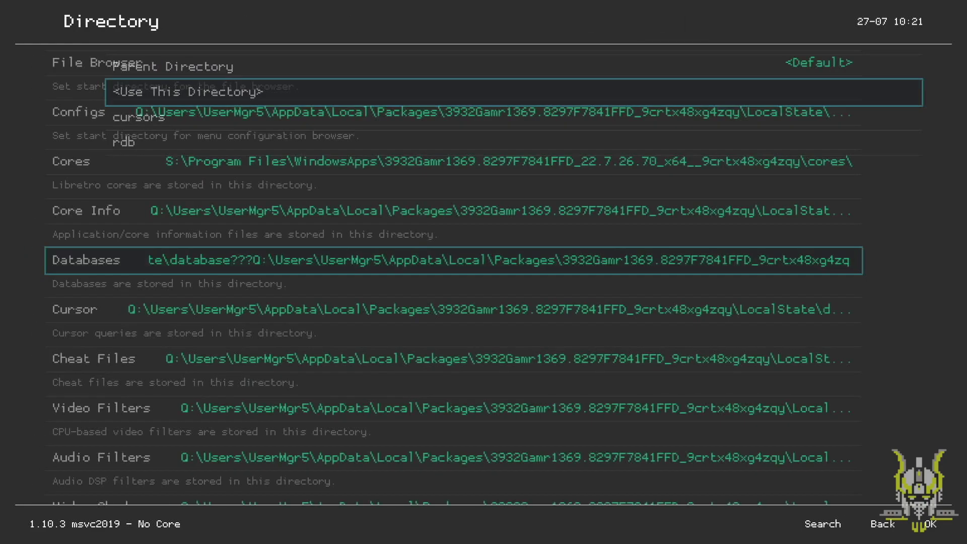
# Leave the Directory settings and open the Input settings.
pyautogui.press('Up')
pyautogui.press('Up')
pyautogui.press('Up')
pyautogui.press('Up')
pyautogui.press('Up')
pyautogui.press('Up')
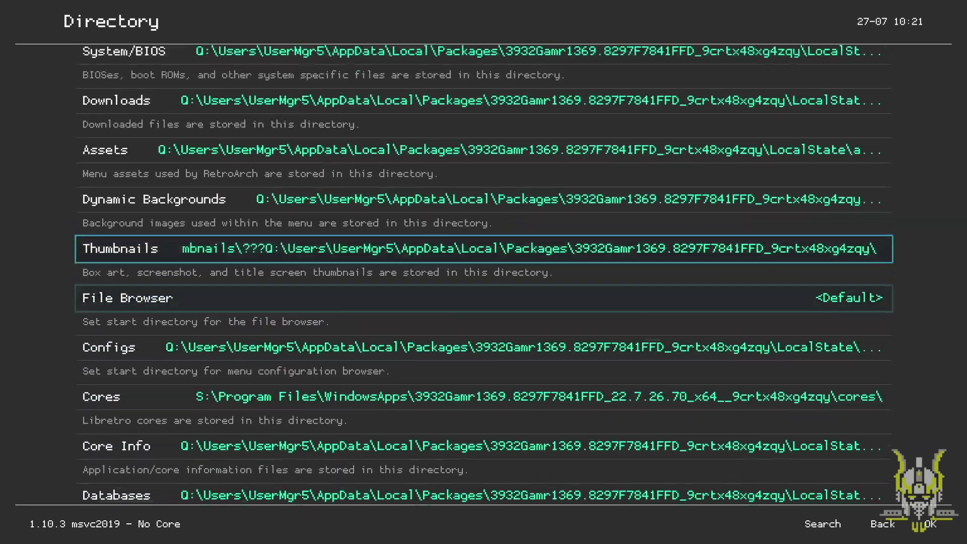
pyautogui.press('BackSpace')
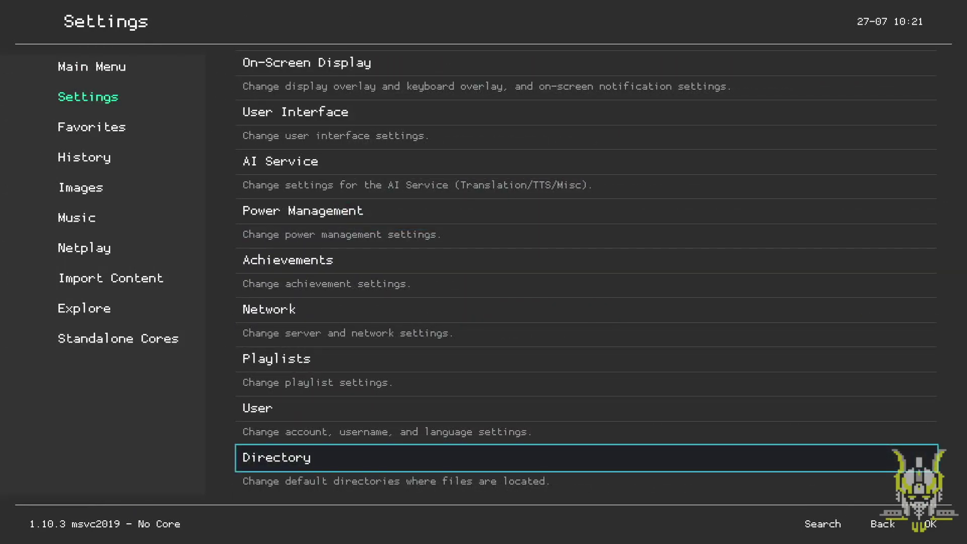
pyautogui.press('Down')
pyautogui.press('Down')
pyautogui.press('Down')
pyautogui.press('Down')
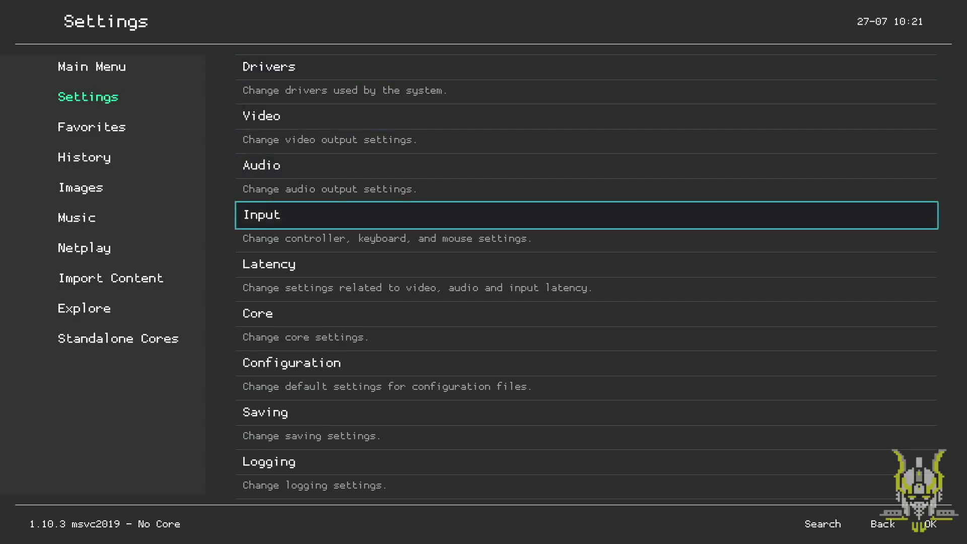
pyautogui.press('Return')
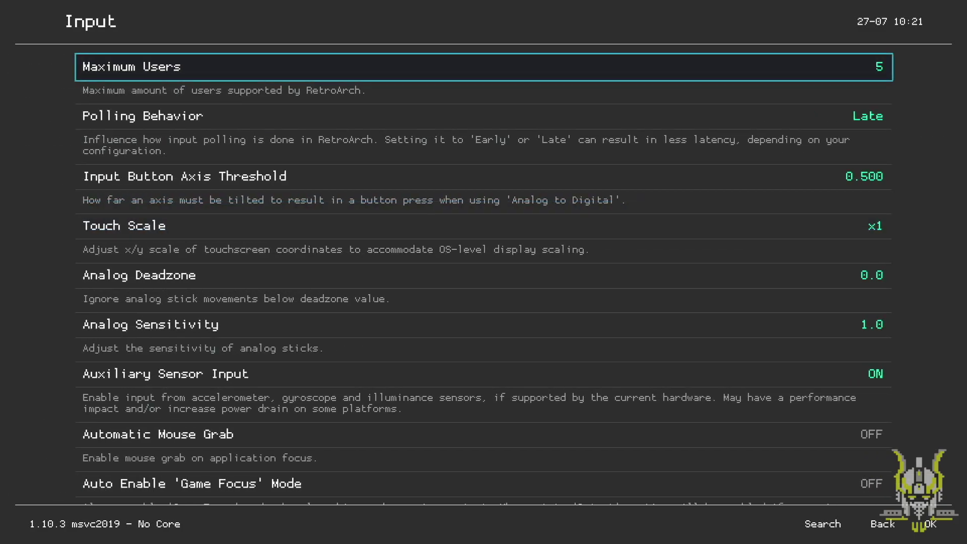
# Open the Hotkeys category within the Input settings.
pyautogui.press('Down')
pyautogui.press('Down')
pyautogui.press('Down')
pyautogui.press('Down')
pyautogui.press('Down')
pyautogui.press('Down')
pyautogui.press('Down')
pyautogui.press('Down')
pyautogui.press('Down')
pyautogui.press('Down')
pyautogui.press('Down')
pyautogui.press('Down')
pyautogui.press('Down')
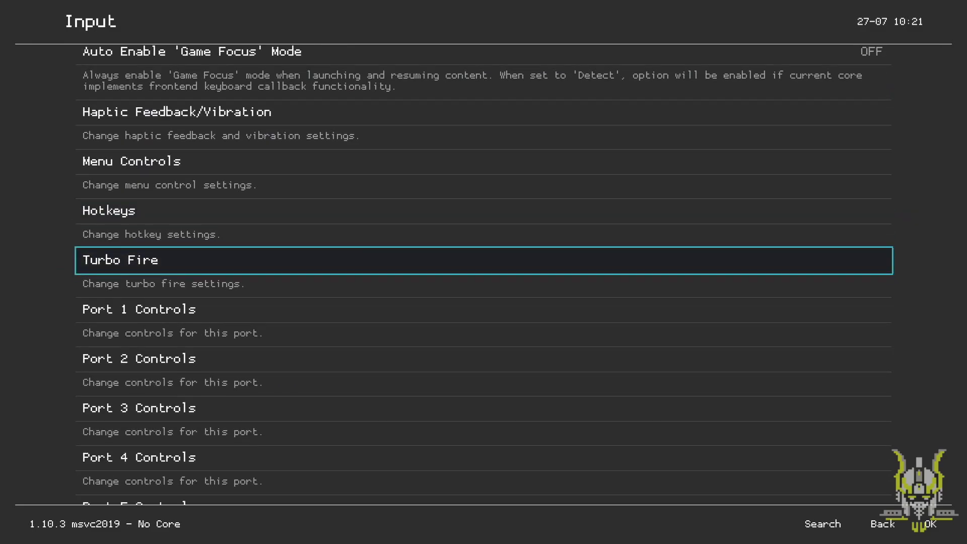
pyautogui.press('Down')
pyautogui.press('Up')
pyautogui.press('Up')
pyautogui.press('Up')
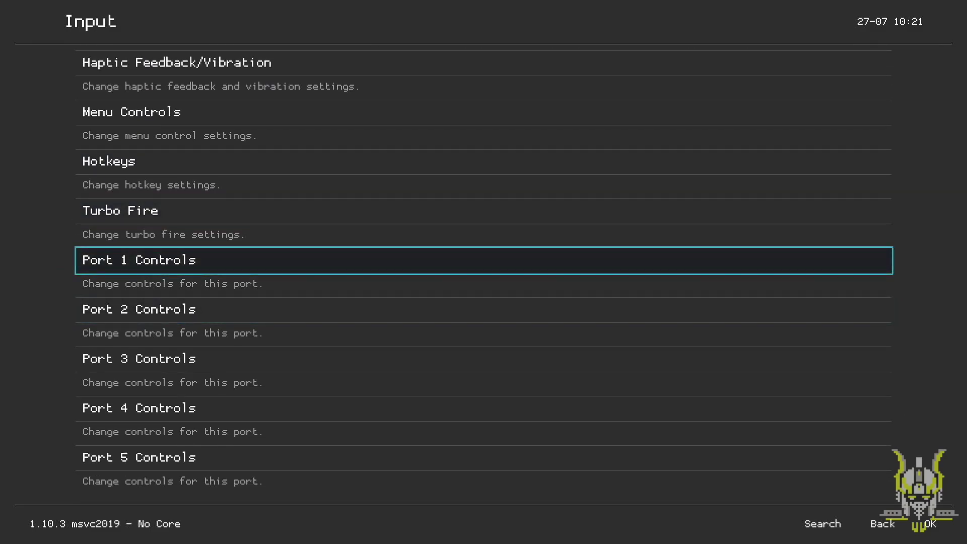
pyautogui.press('Return')
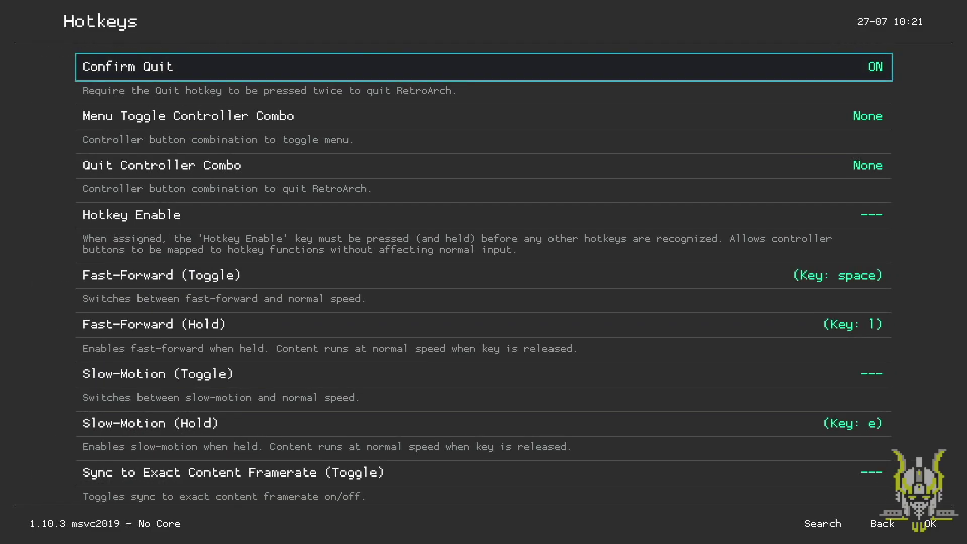
# Set the Menu Toggle Controller Combo hotkey to L3 + R3.
pyautogui.press('Down')
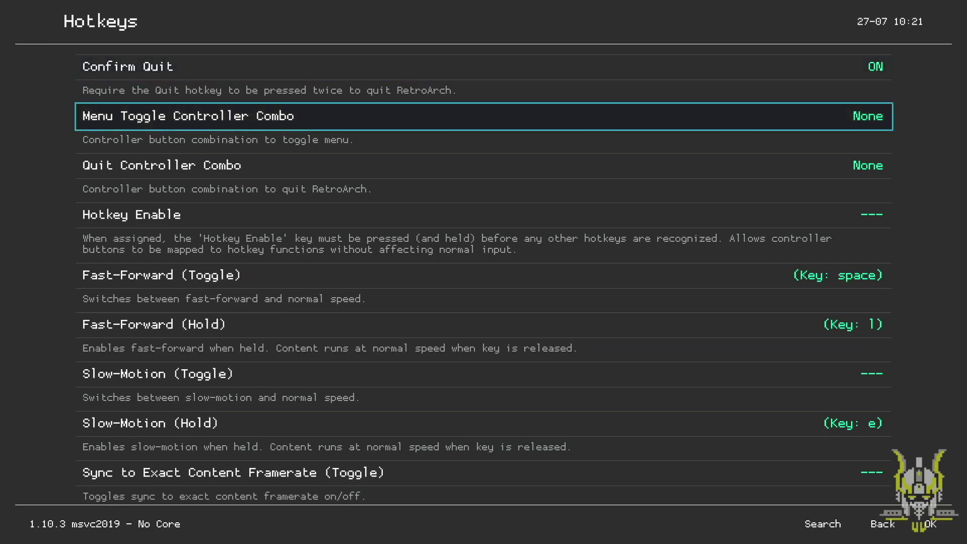
pyautogui.press('Return')
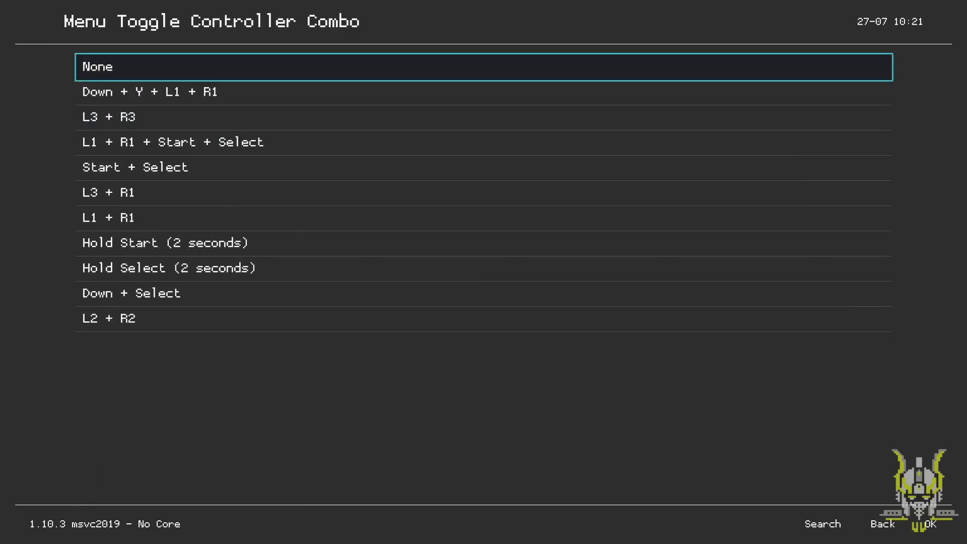
pyautogui.press('Down')
pyautogui.press('Down')
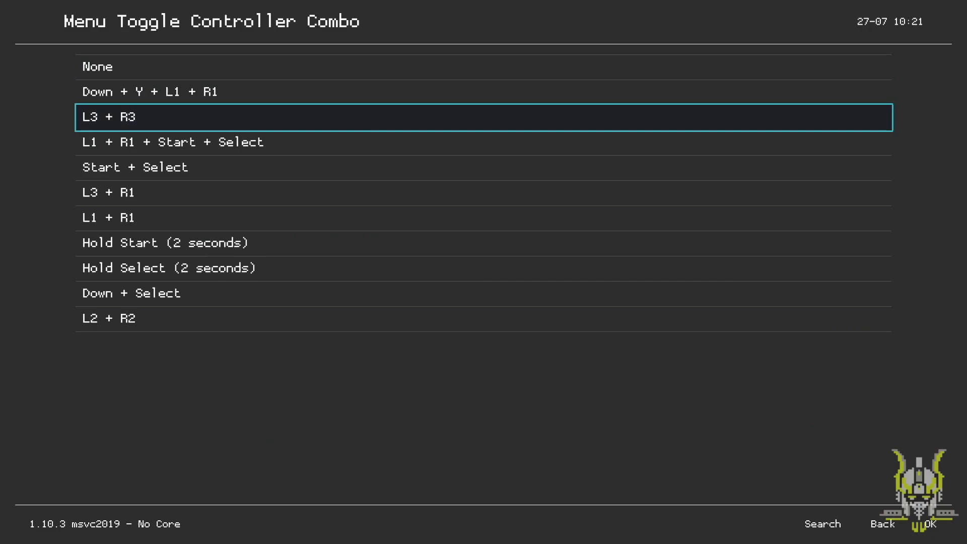
pyautogui.press('Return')
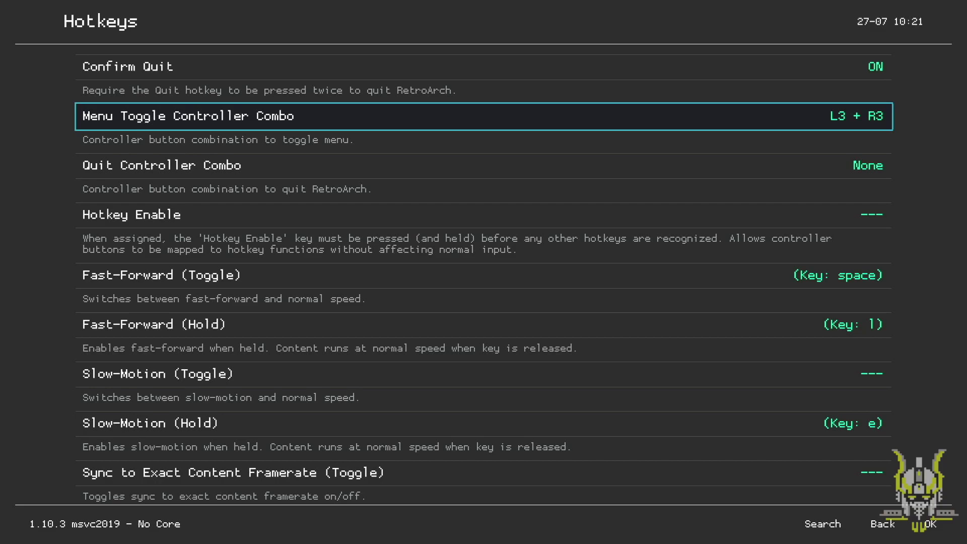
# Leave the Hotkeys and Input settings and return to RetroArch's Main Menu entries.
pyautogui.press('Up')
pyautogui.press('BackSpace')
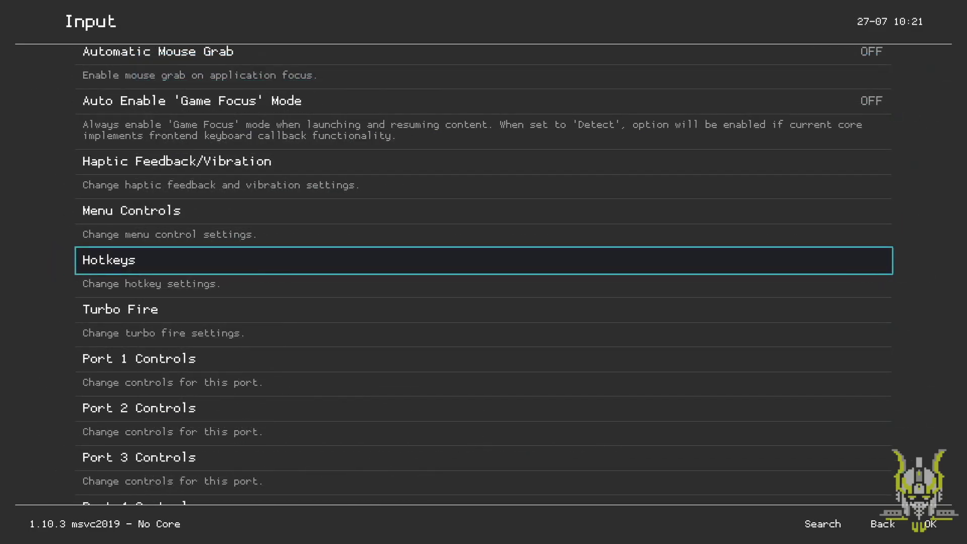
pyautogui.press('BackSpace')
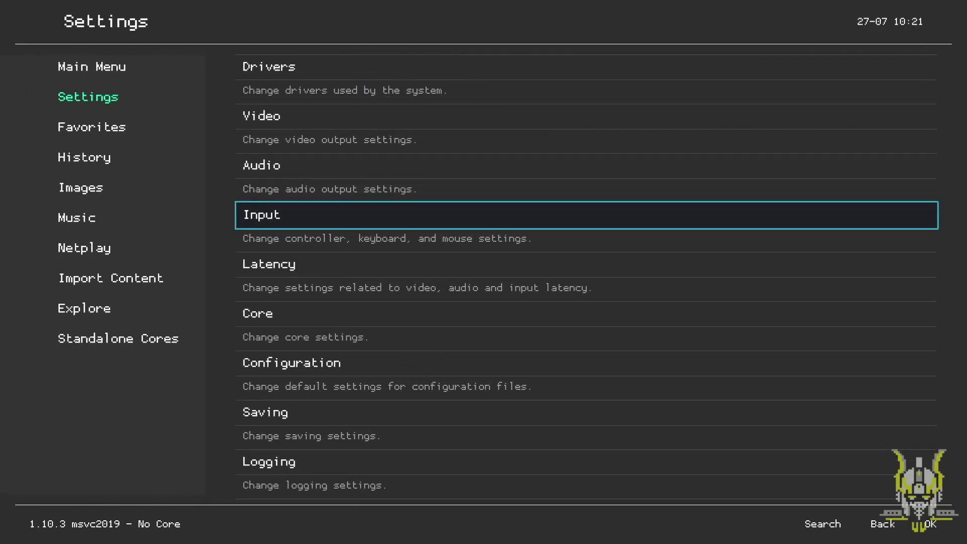
pyautogui.press('Up')
pyautogui.press('BackSpace')
pyautogui.press('Up')
pyautogui.press('Right')
pyautogui.press('Down')
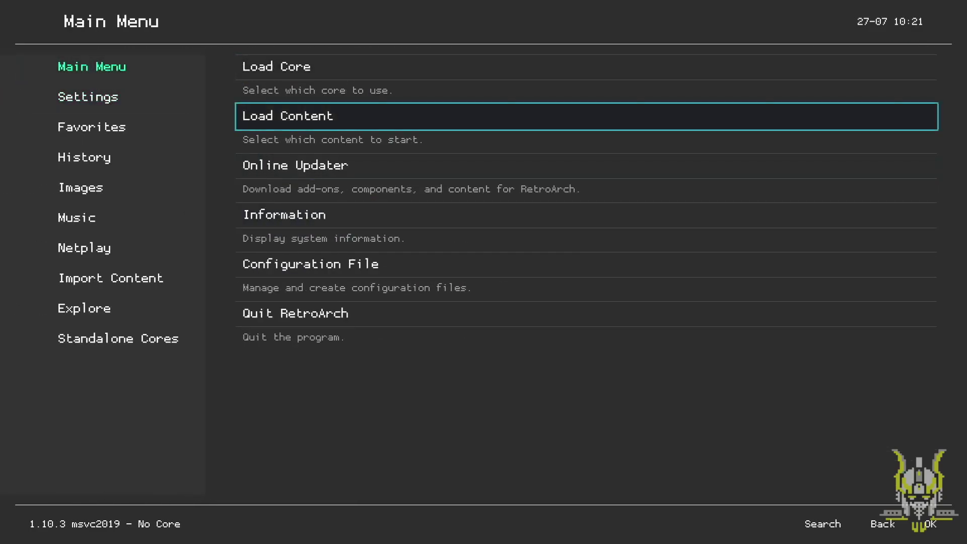
# Save the current configuration through the Configuration File options.
pyautogui.press('Down')
pyautogui.press('Down')
pyautogui.press('Down')
pyautogui.press('Down')
pyautogui.press('Up')
pyautogui.press('Return')
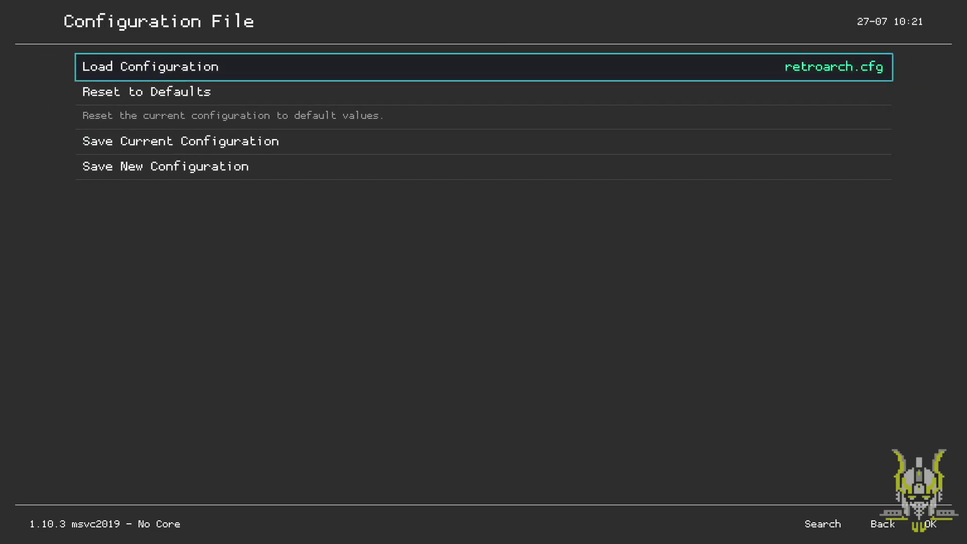
pyautogui.press('Down')
pyautogui.press('Down')
pyautogui.press('Return')
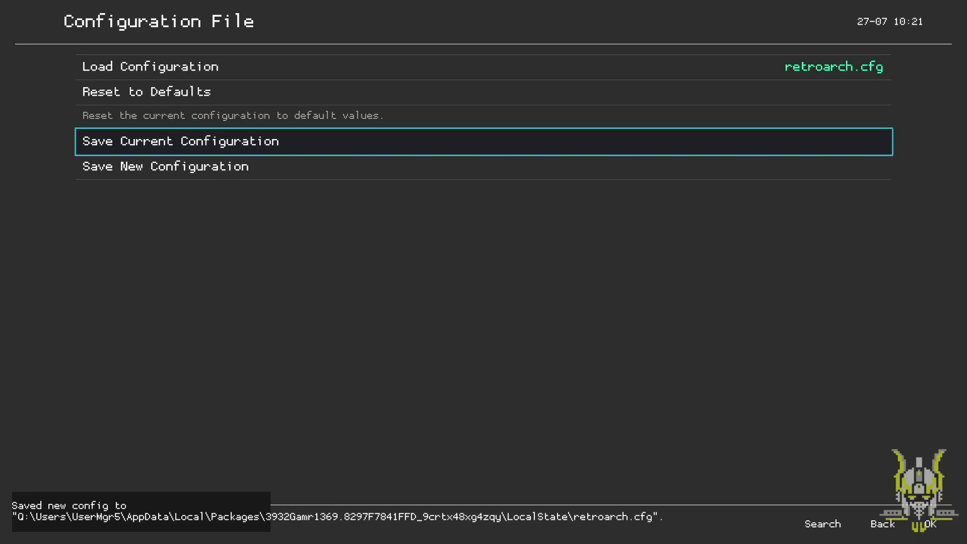
# Leave the Configuration File options and open the Online Updater from the Main Menu.
pyautogui.press('BackSpace')
pyautogui.press('Up')
pyautogui.press('Up')
pyautogui.press('Up')
pyautogui.press('Up')
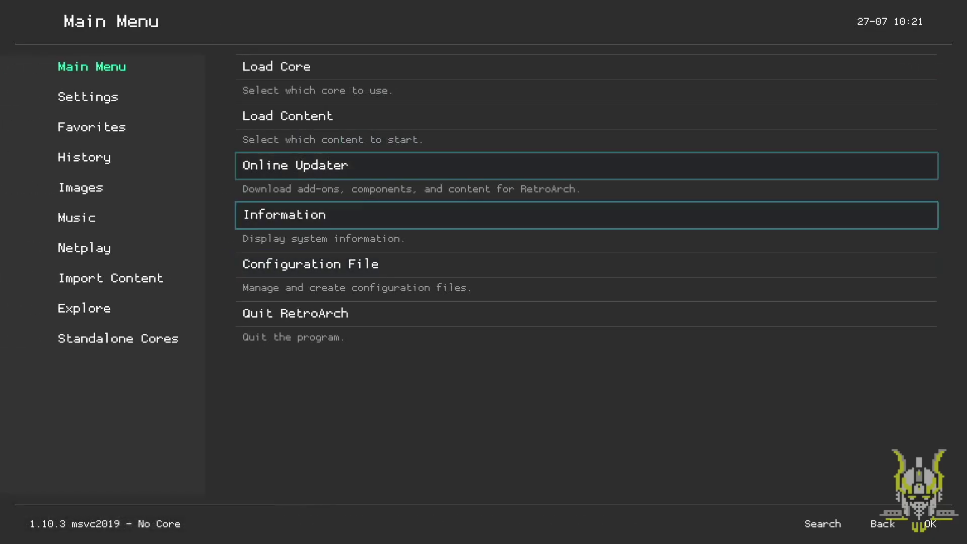
pyautogui.press('Down')
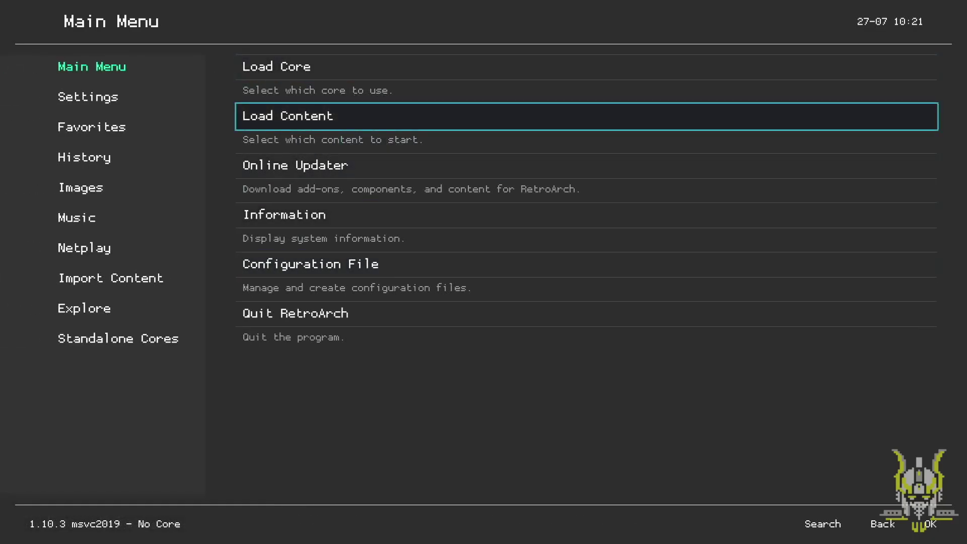
pyautogui.press('Up')
pyautogui.press('Down')
pyautogui.press('Down')
pyautogui.press('Down')
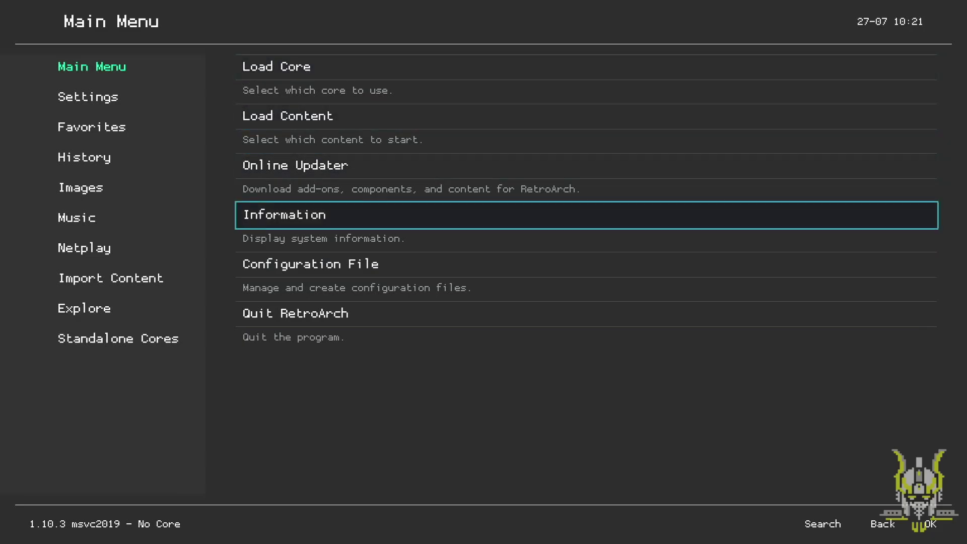
pyautogui.press('Up')
pyautogui.press('Return')
# Update the core info files through the Online Updater.
pyautogui.press('Down')
pyautogui.press('Down')
pyautogui.press('Down')
pyautogui.press('Down')
pyautogui.press('Down')
pyautogui.press('Down')
pyautogui.press('Down')
pyautogui.press('Down')
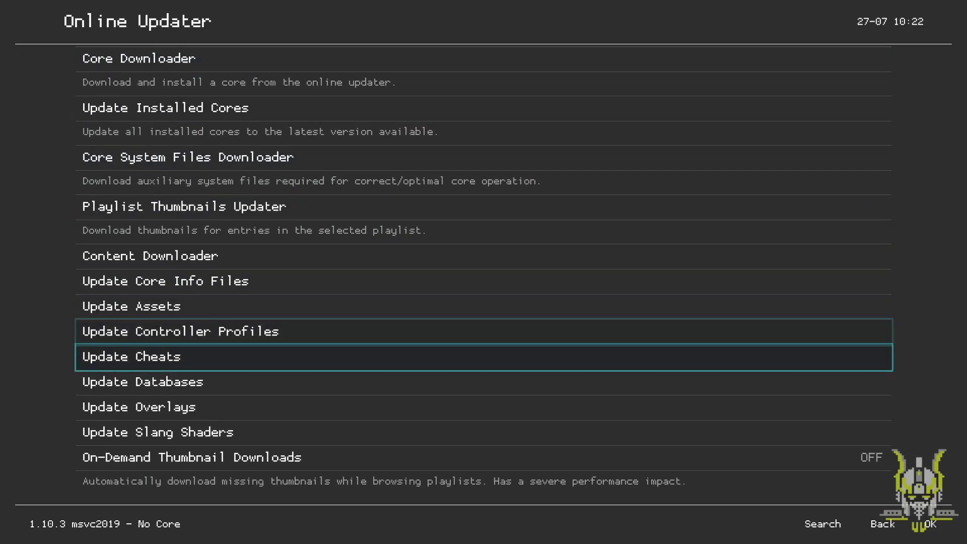
pyautogui.press('Up')
pyautogui.press('Up')
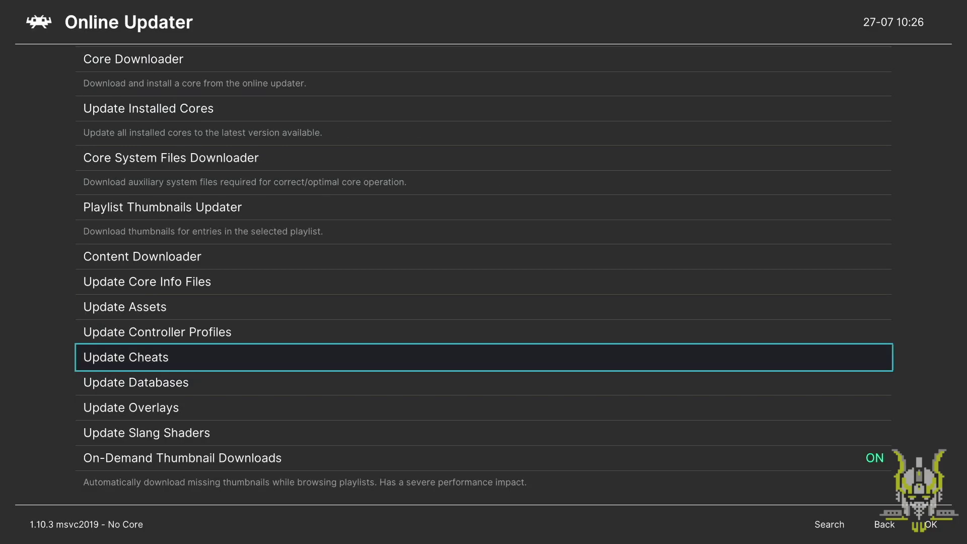
pyautogui.press('Up')
pyautogui.press('Up')
pyautogui.press('Up')
pyautogui.press('Return')
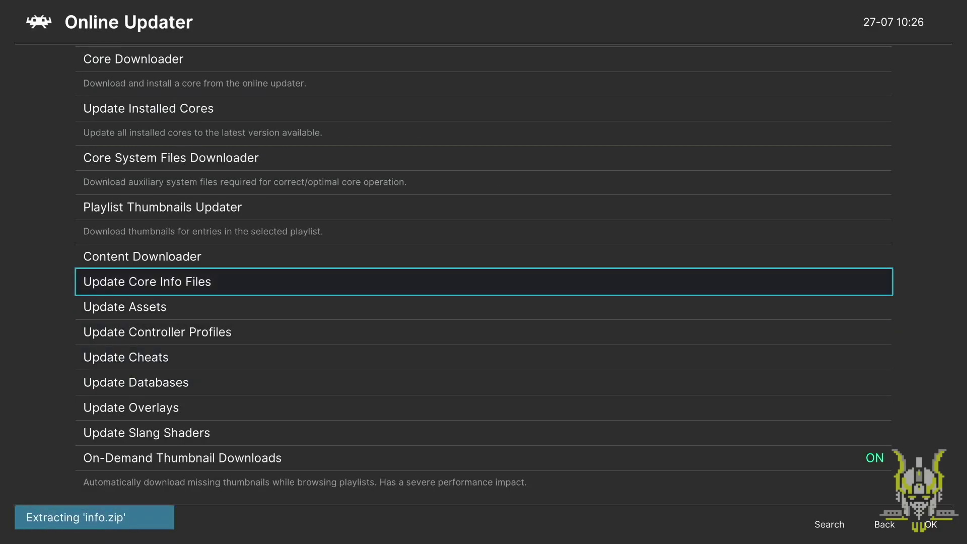
# Update the controller profiles, followed by the assets.
pyautogui.press('Down')
pyautogui.press('Down')
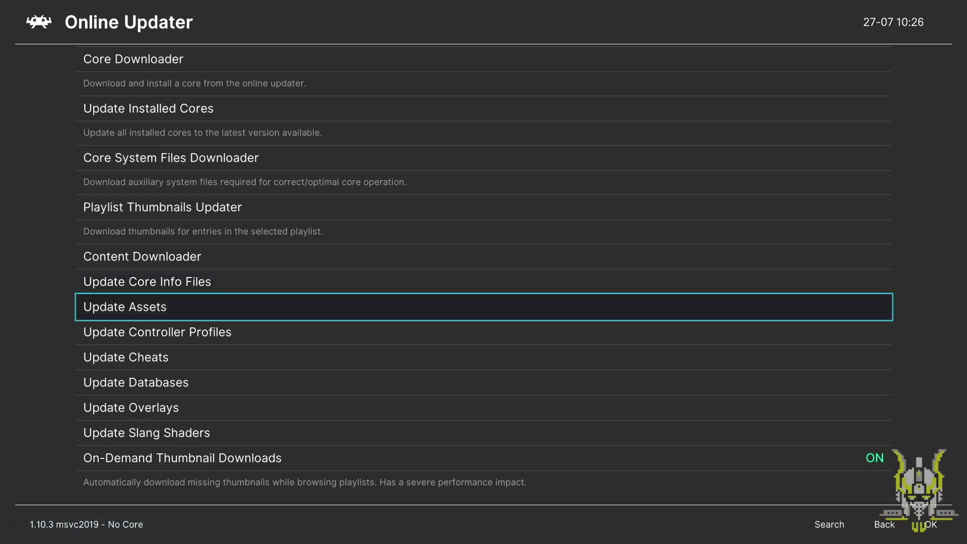
pyautogui.press('Return')
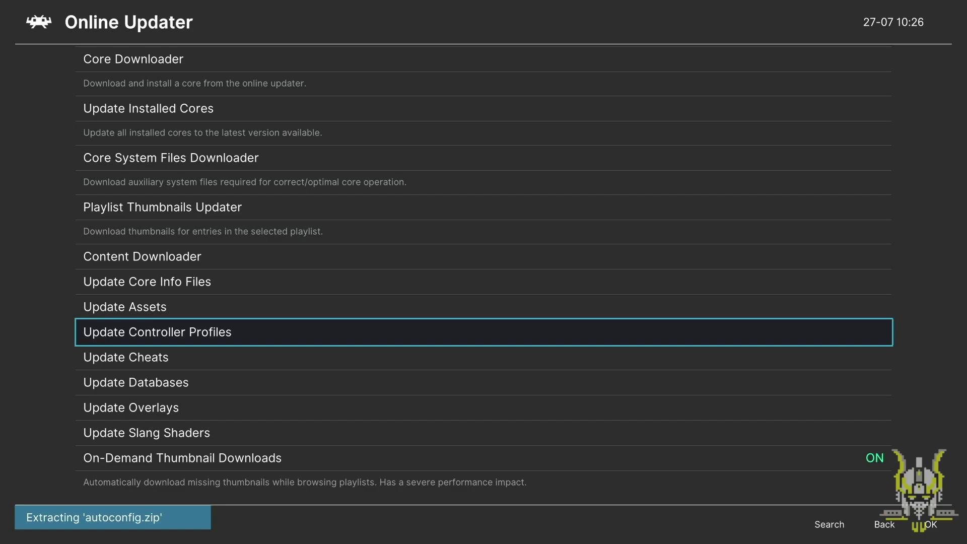
pyautogui.press('Up')
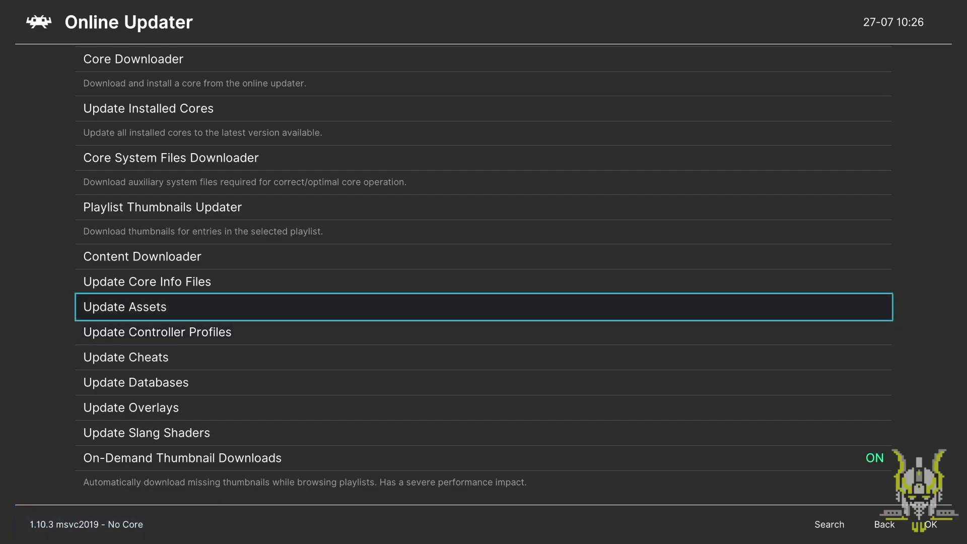
pyautogui.press('Return')
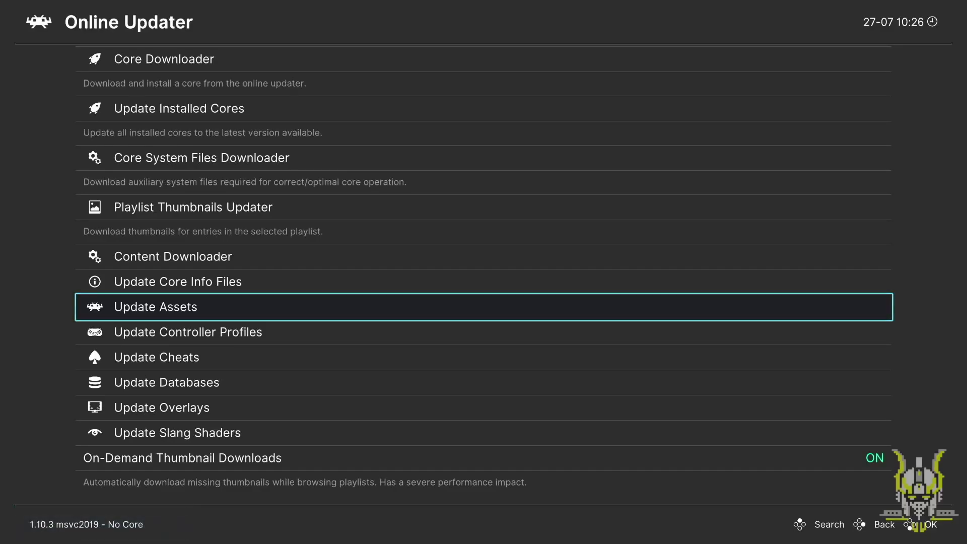
# Leave the Online Updater and return to the Main Menu category.
pyautogui.click(483, 282)
pyautogui.press('Up')
pyautogui.press('Up')
pyautogui.press('Up')
pyautogui.press('Up')
pyautogui.press('Up')
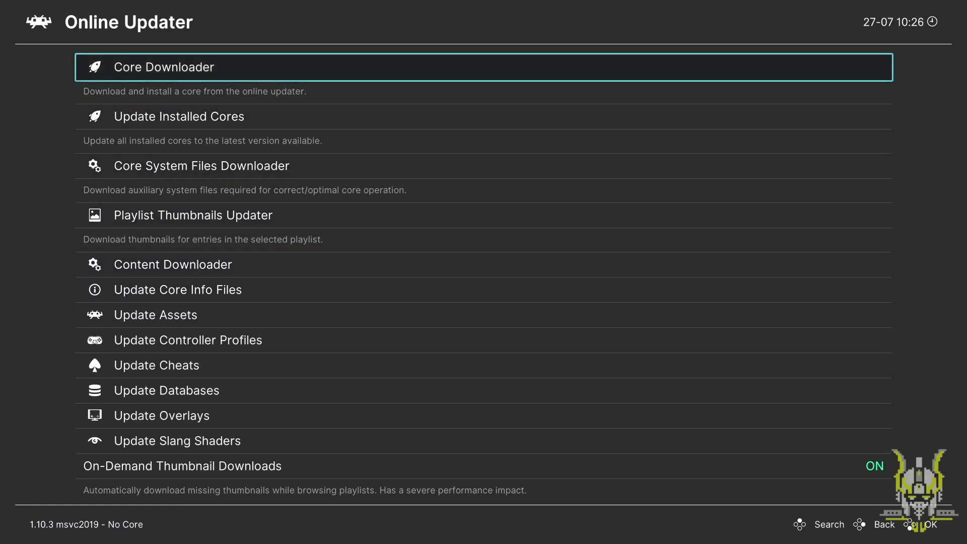
pyautogui.press('BackSpace')
pyautogui.press('Left')
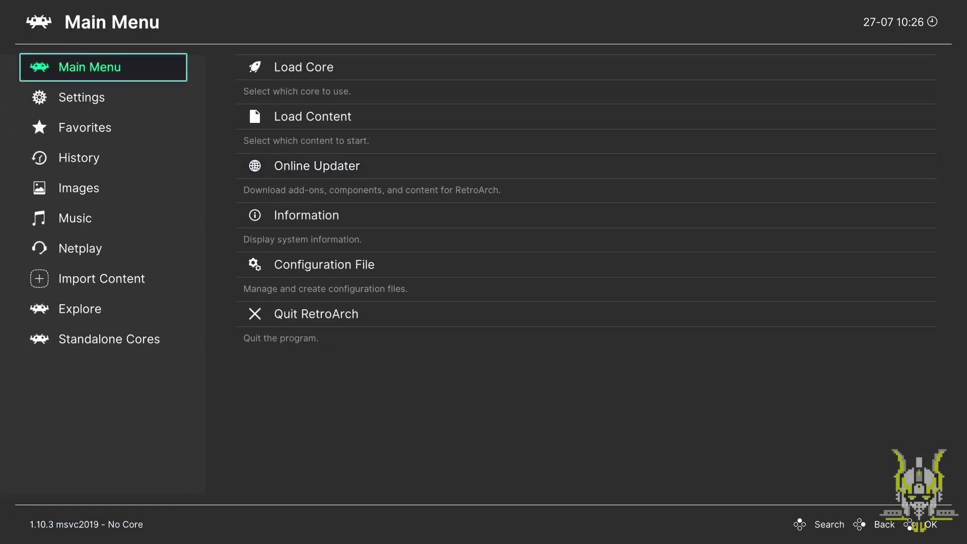
pyautogui.press('Down')
pyautogui.press('Up')
# Save the current configuration through the Configuration File options and return to the Main Menu.
pyautogui.press('Right')
pyautogui.press('Down')
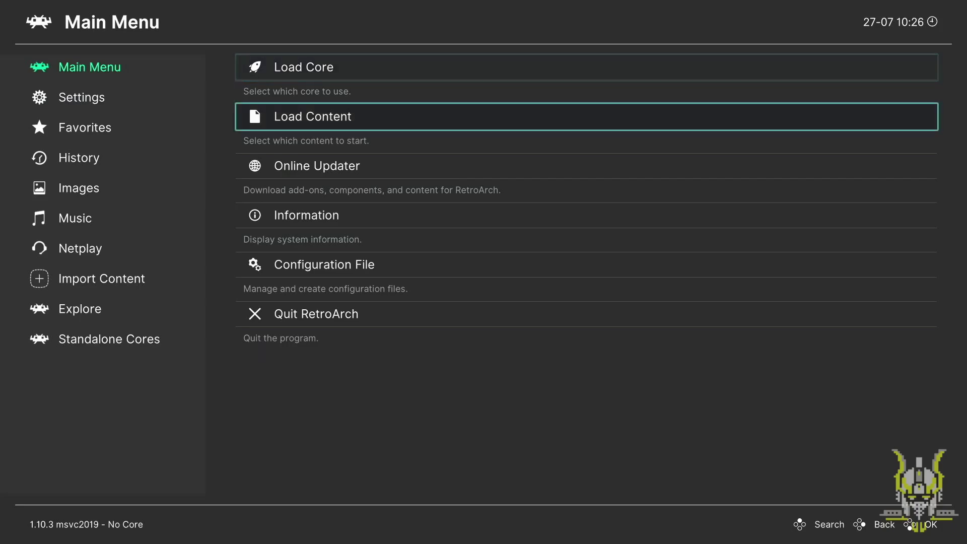
pyautogui.press('Down')
pyautogui.press('Down')
pyautogui.press('Down')
pyautogui.press('Return')
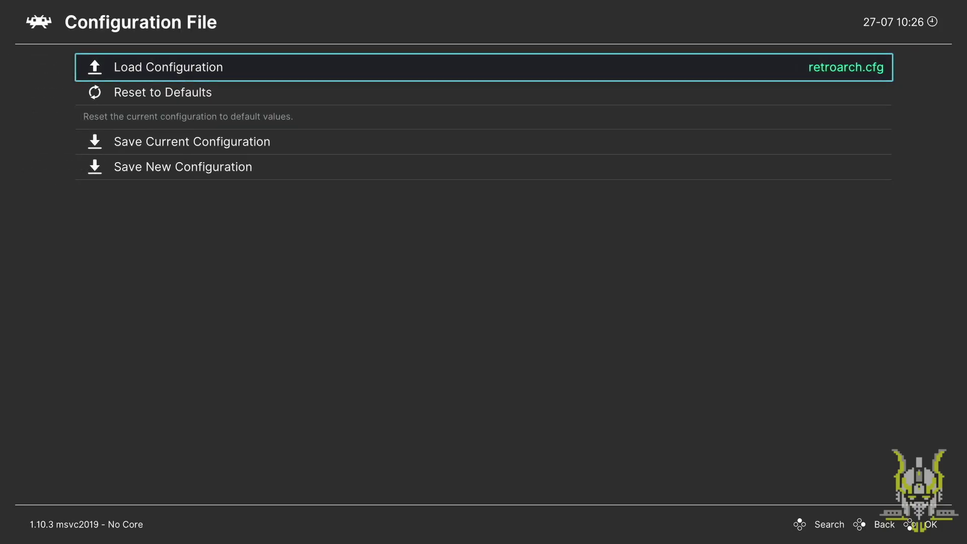
pyautogui.press('Down')
pyautogui.press('Down')
pyautogui.press('Return')
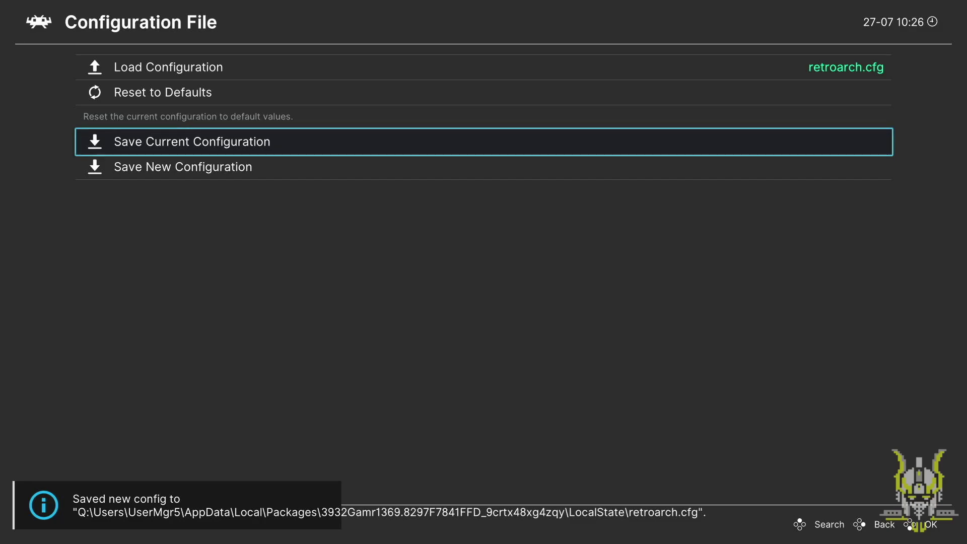
pyautogui.press('Up')
pyautogui.press('BackSpace')
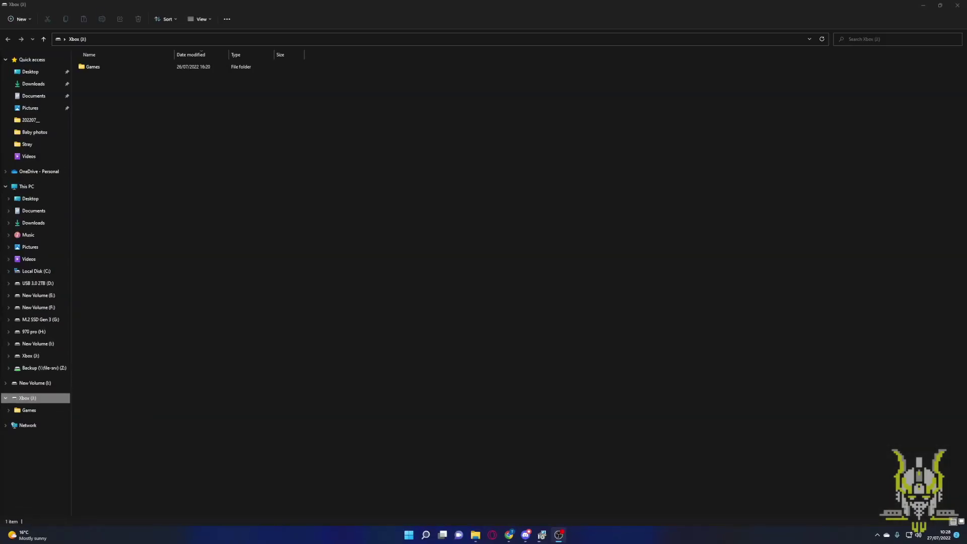
# Examine the format settings of the Xbox (J:) drive, including its file system, and close them without formatting.
pyautogui.rightClick(32, 398)
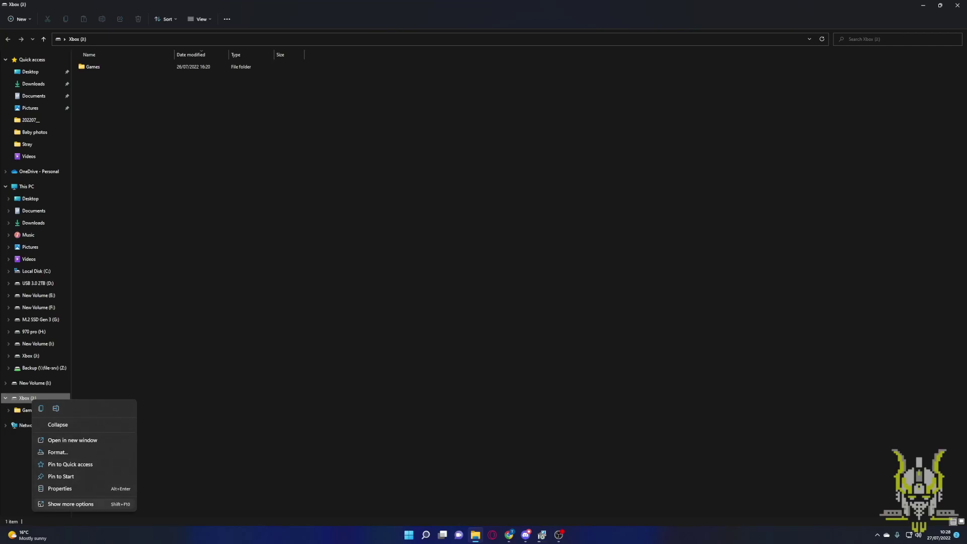
pyautogui.click(70, 504)
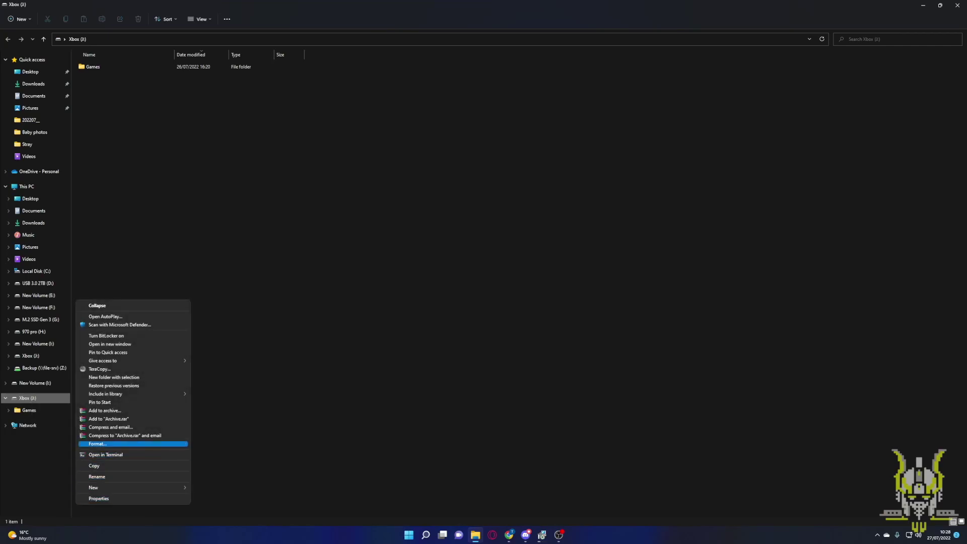
pyautogui.press('Return')
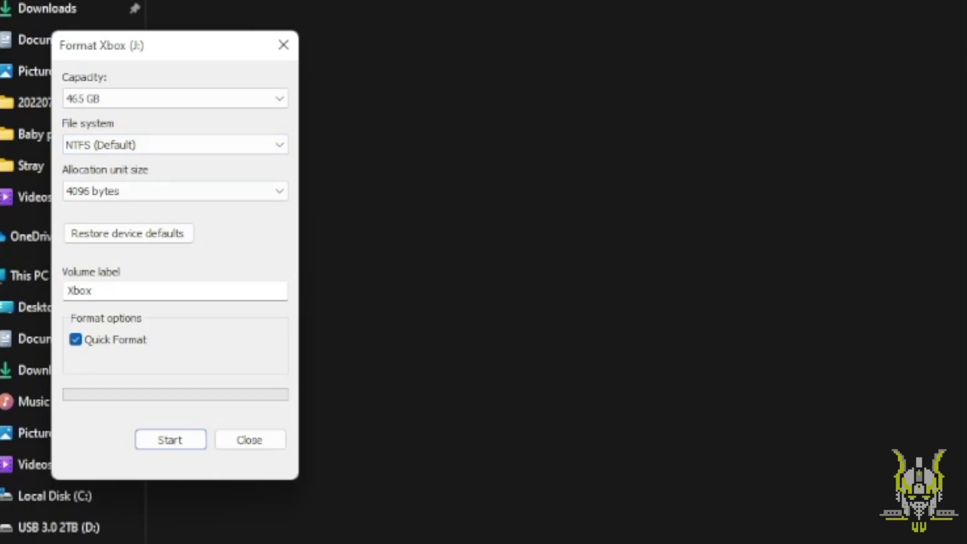
pyautogui.click(249, 439)
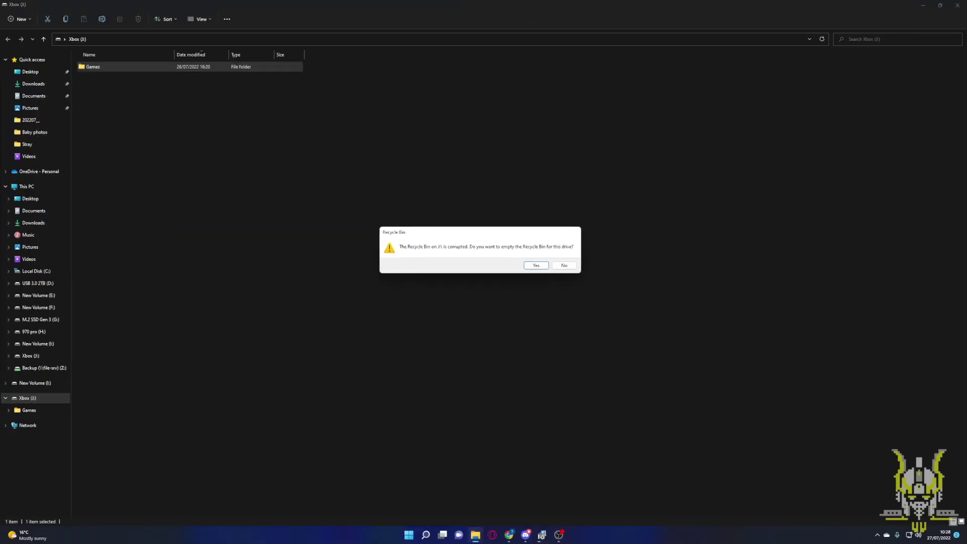
# Decline emptying the drive's Recycle Bin and open the Games folder to view its console subfolders.
pyautogui.click(564, 265)
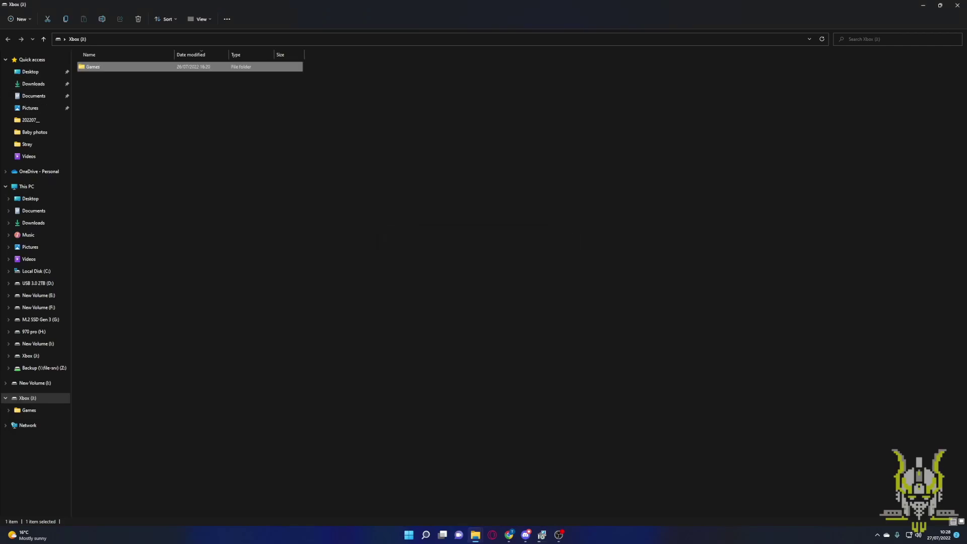
pyautogui.press('Return')
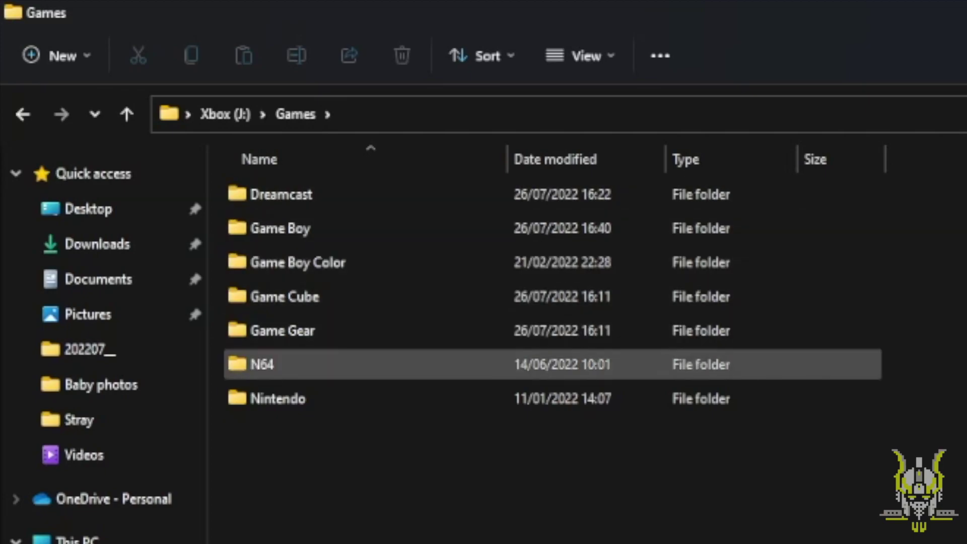
pyautogui.moveTo(342, 403)
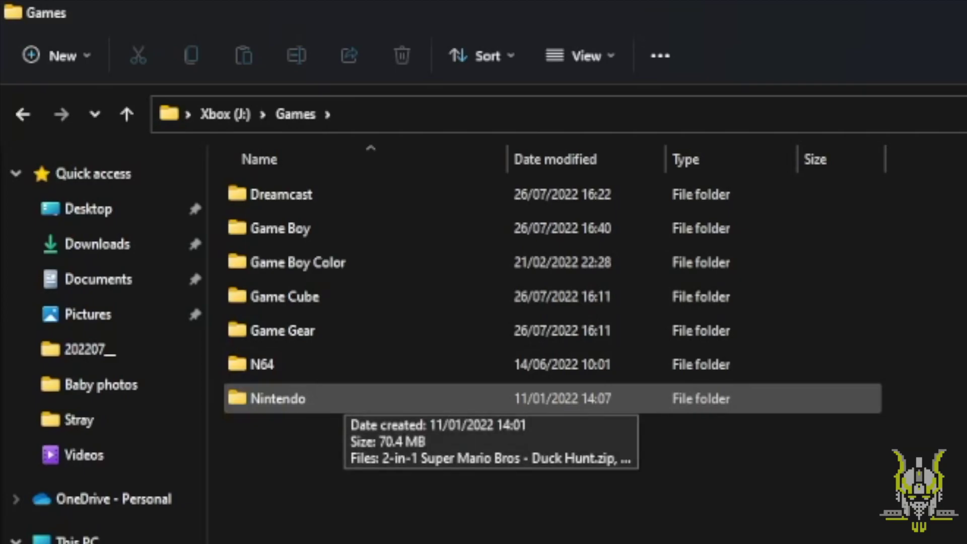
# Examine the Sega Rally 2 game files in the Dreamcast folder and return to the Games folder.
pyautogui.doubleClick(281, 194)
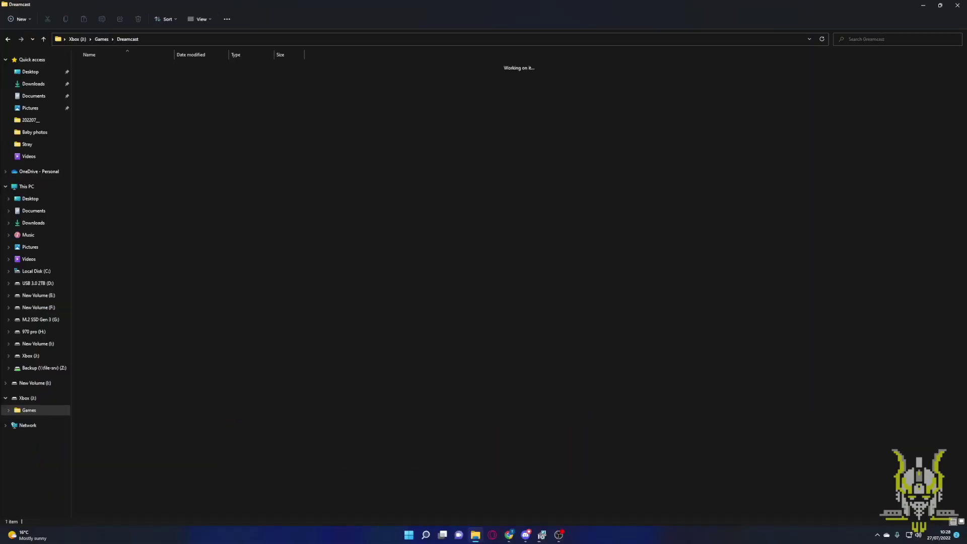
pyautogui.press('Return')
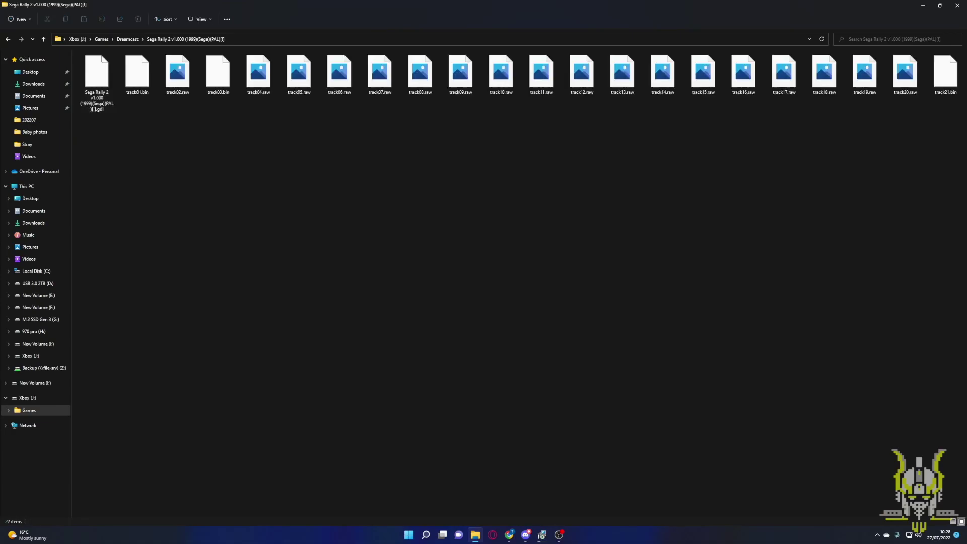
pyautogui.click(44, 38)
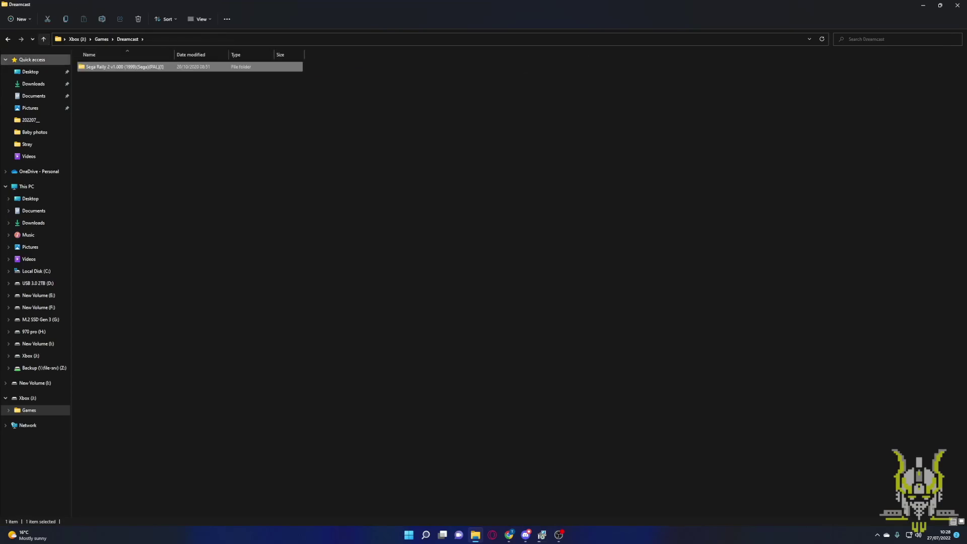
pyautogui.click(43, 39)
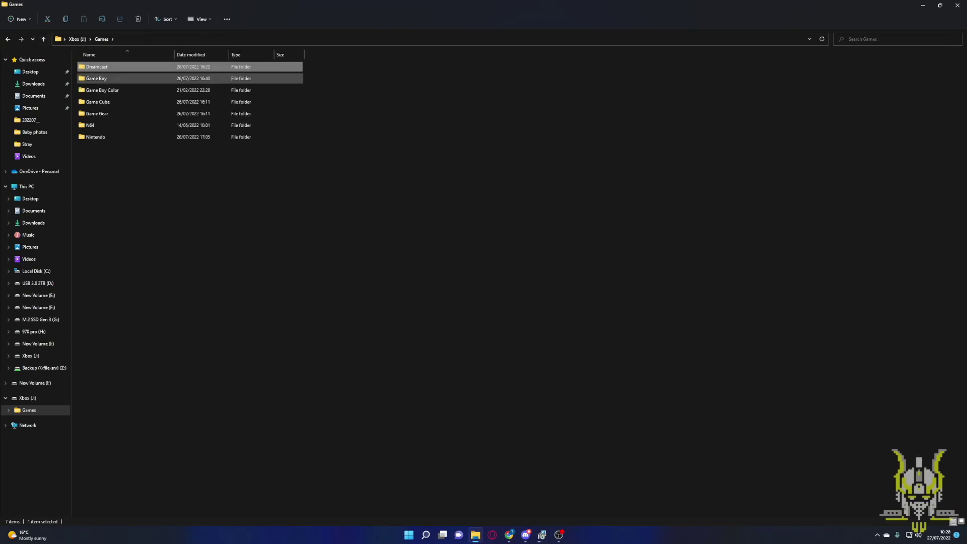
# Look through the Game Boy, Game Boy Color and Game Cube folders and return to the root of the Xbox (J:) drive.
pyautogui.doubleClick(96, 78)
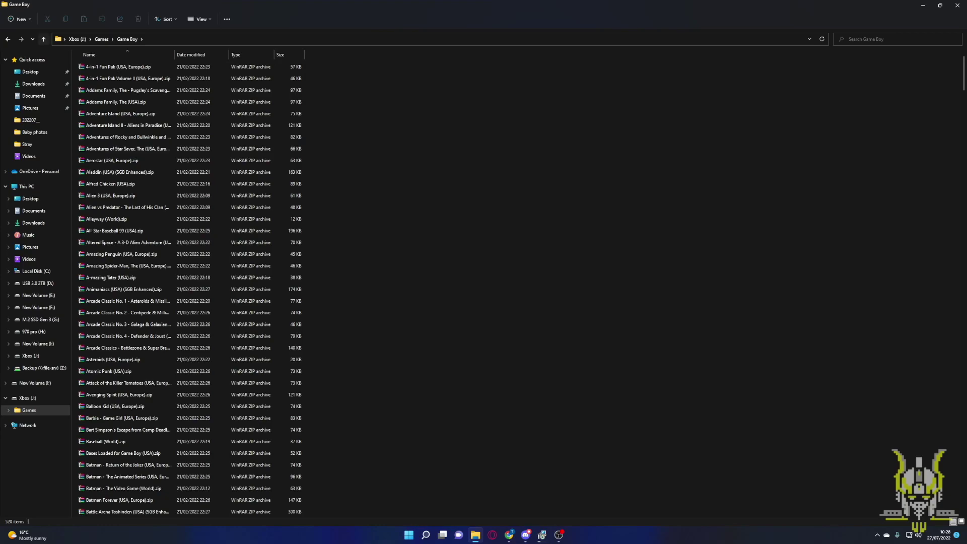
pyautogui.click(44, 38)
pyautogui.doubleClick(97, 90)
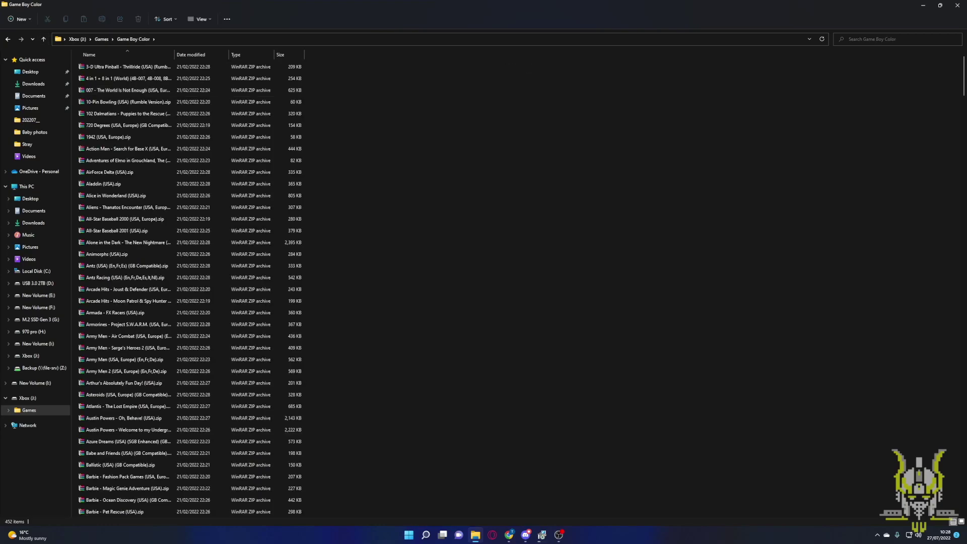
pyautogui.click(44, 39)
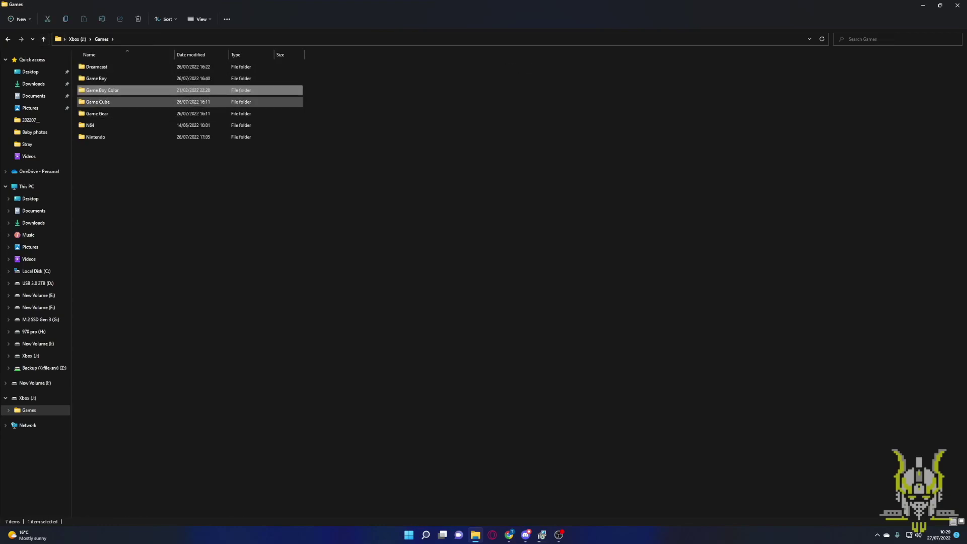
pyautogui.doubleClick(98, 101)
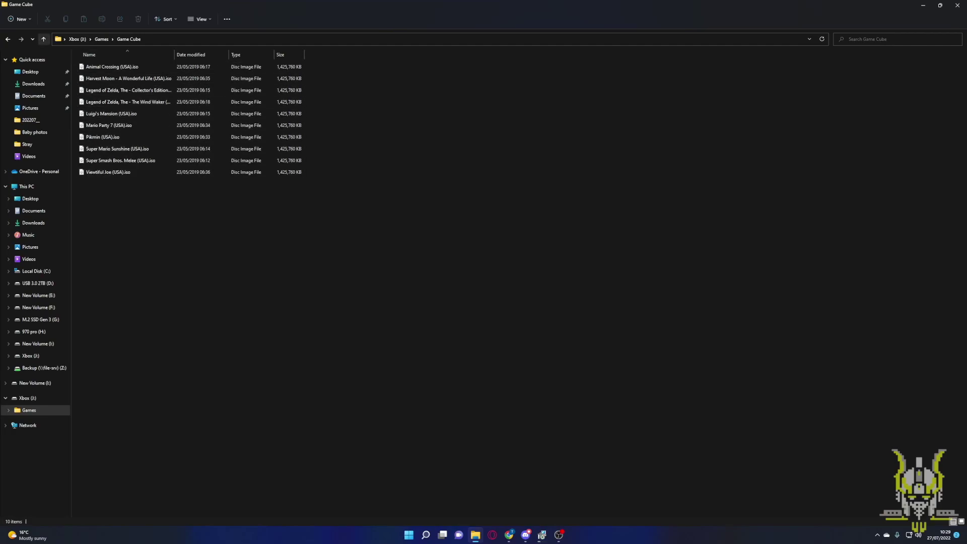
pyautogui.click(43, 39)
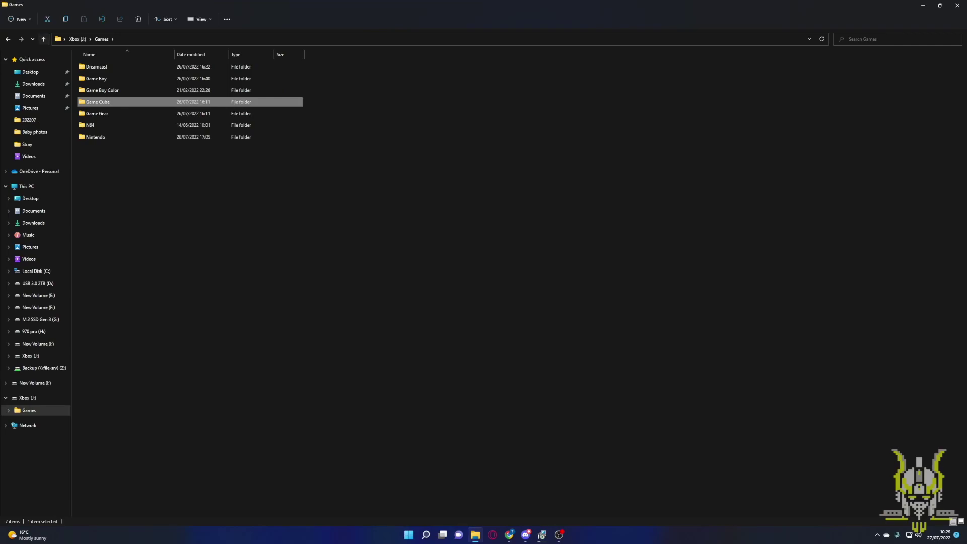
pyautogui.click(44, 39)
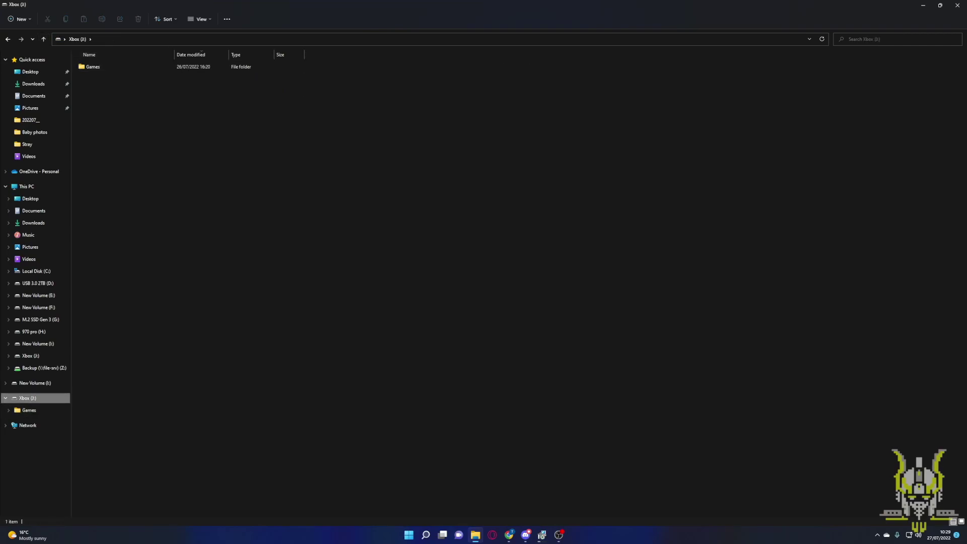
# Open the advanced security settings of the Xbox (J:) drive from its properties.
pyautogui.rightClick(30, 399)
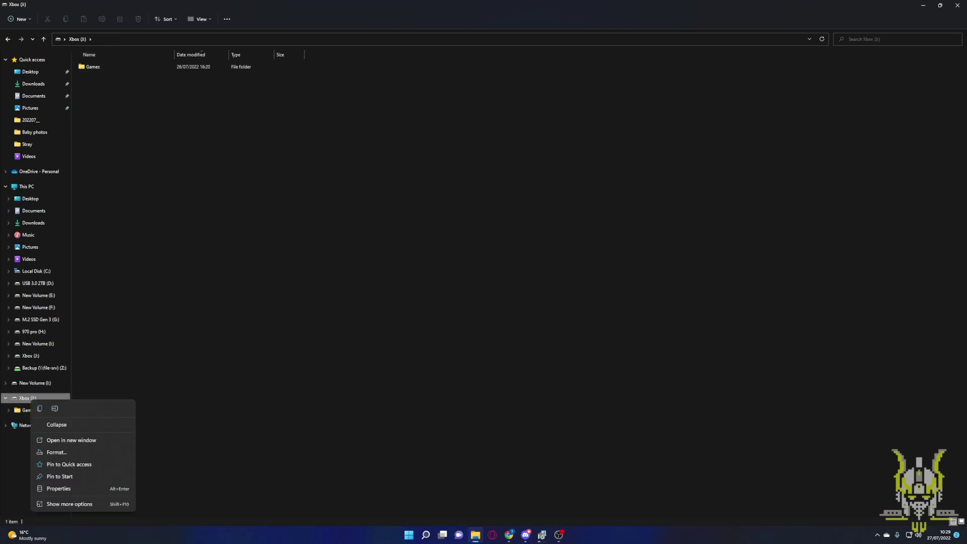
pyautogui.click(69, 504)
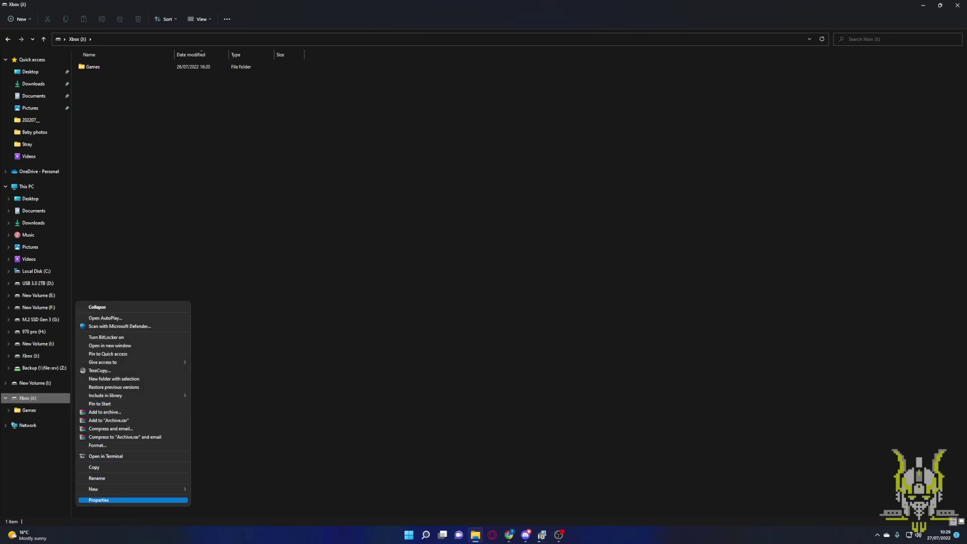
pyautogui.click(98, 500)
pyautogui.moveTo(151, 338); pyautogui.dragTo(211, 214)
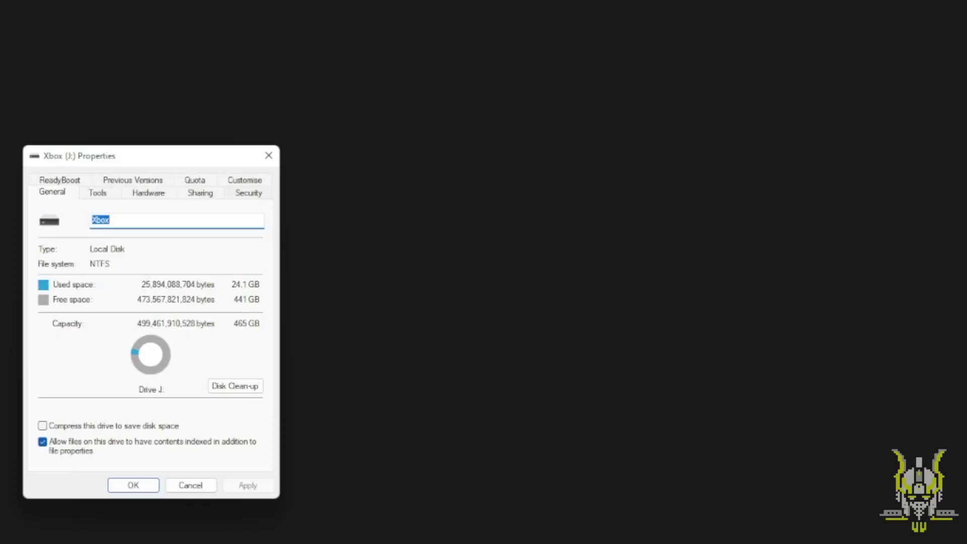
pyautogui.click(248, 192)
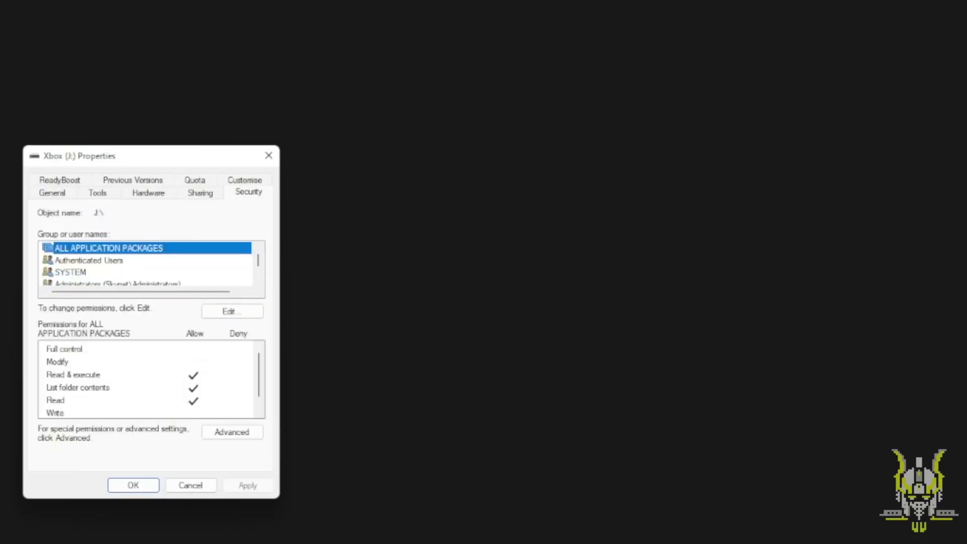
pyautogui.click(232, 431)
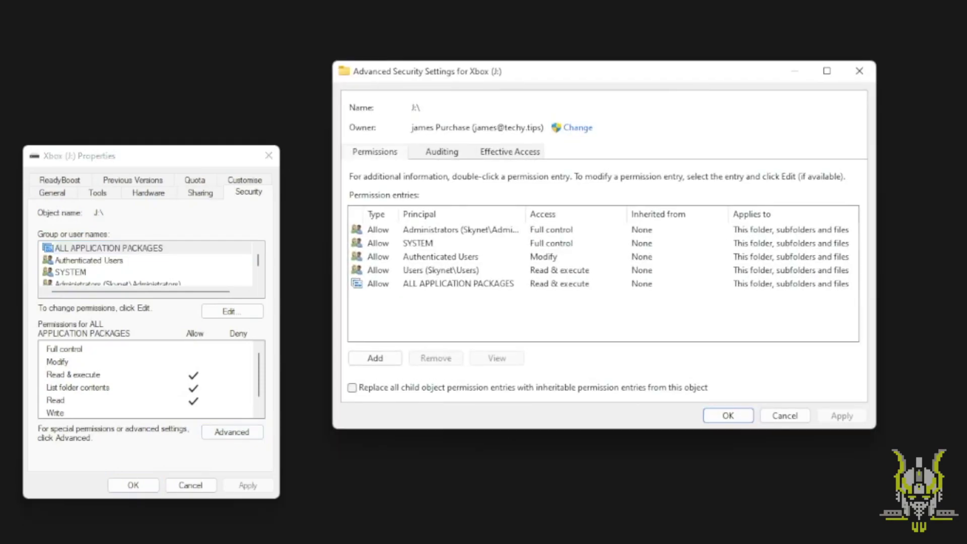
# Start a new permission entry for the Xbox (J:) drive and find and choose ALL APPLICATION PACKAGES as its principal.
pyautogui.click(375, 357)
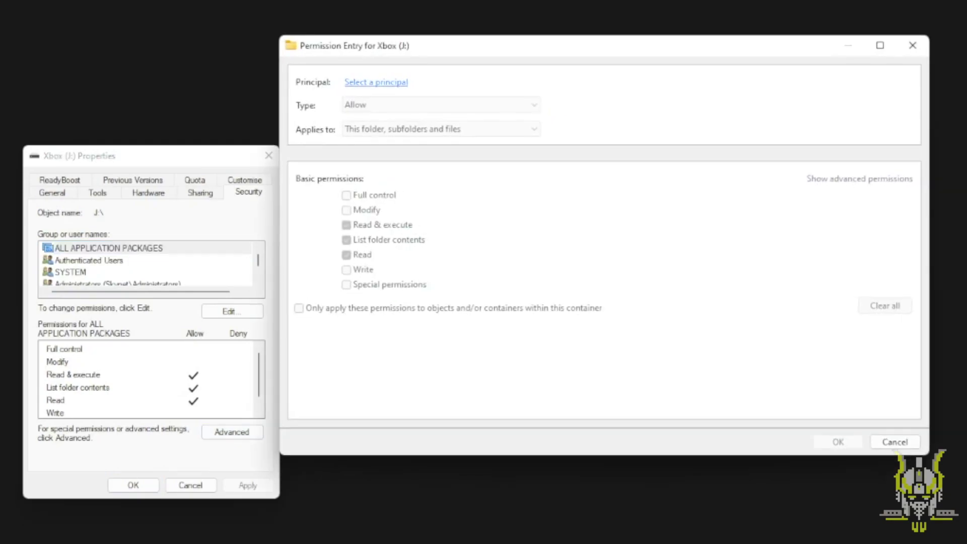
pyautogui.click(376, 82)
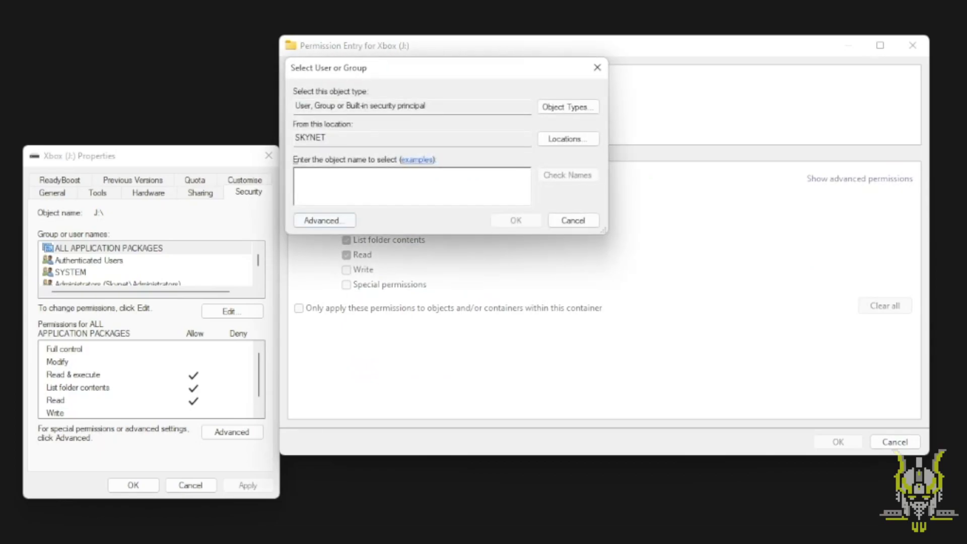
pyautogui.click(324, 220)
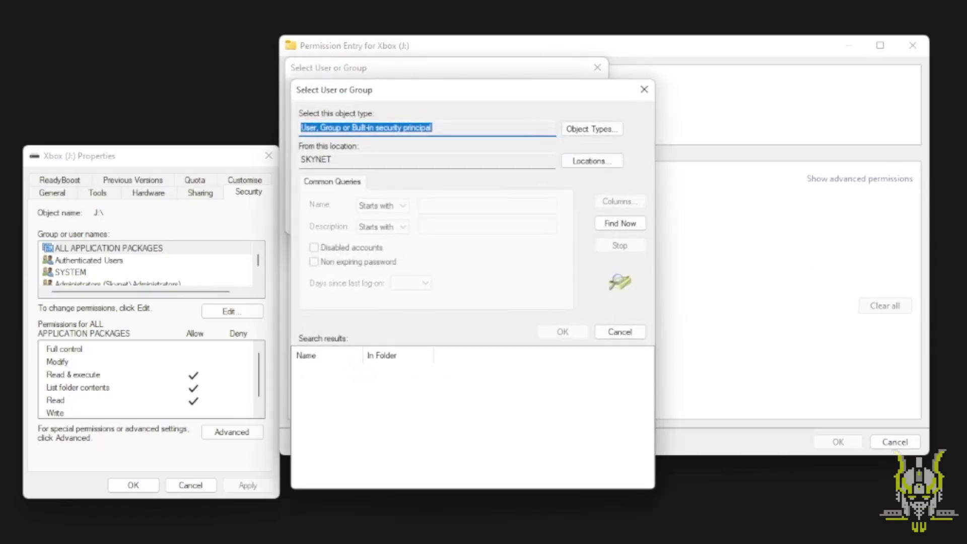
pyautogui.click(619, 223)
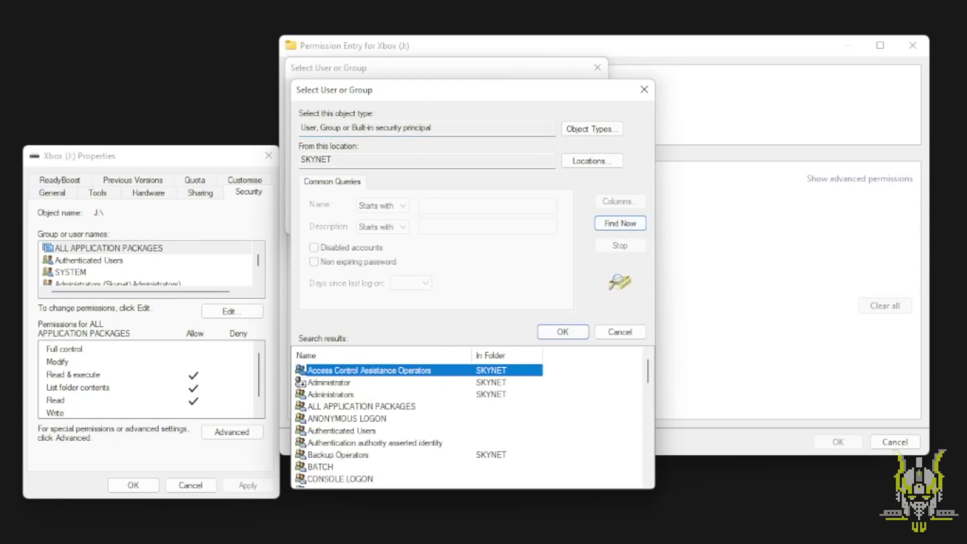
pyautogui.click(361, 406)
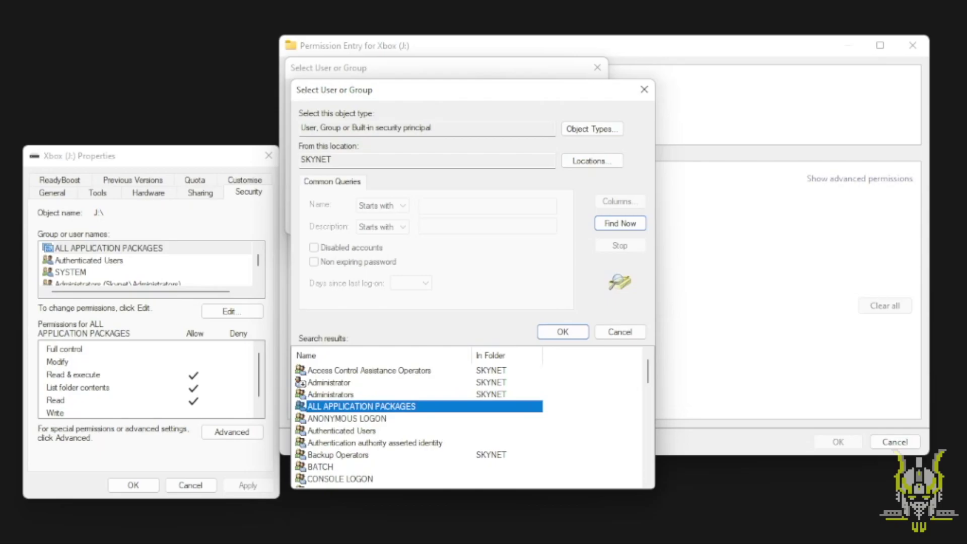
pyautogui.click(563, 331)
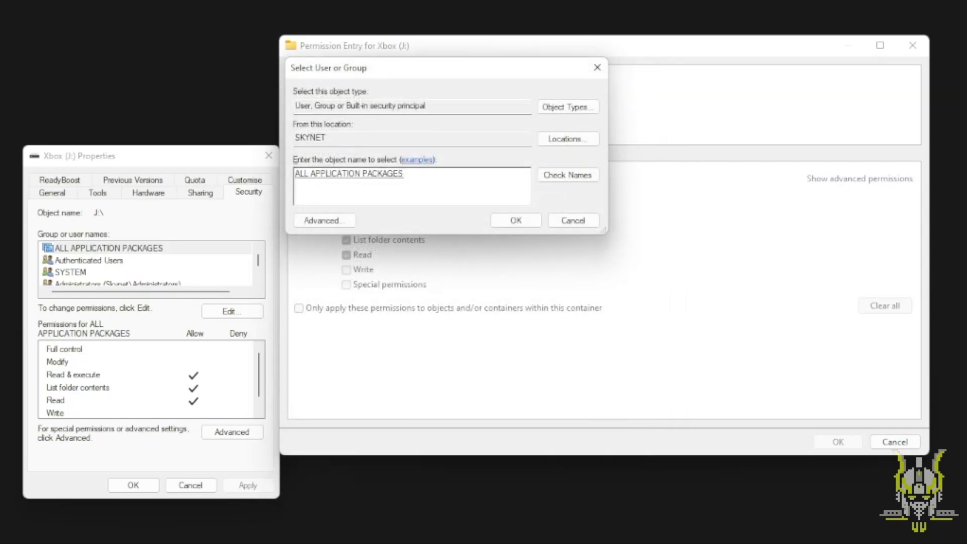
pyautogui.press('Return')
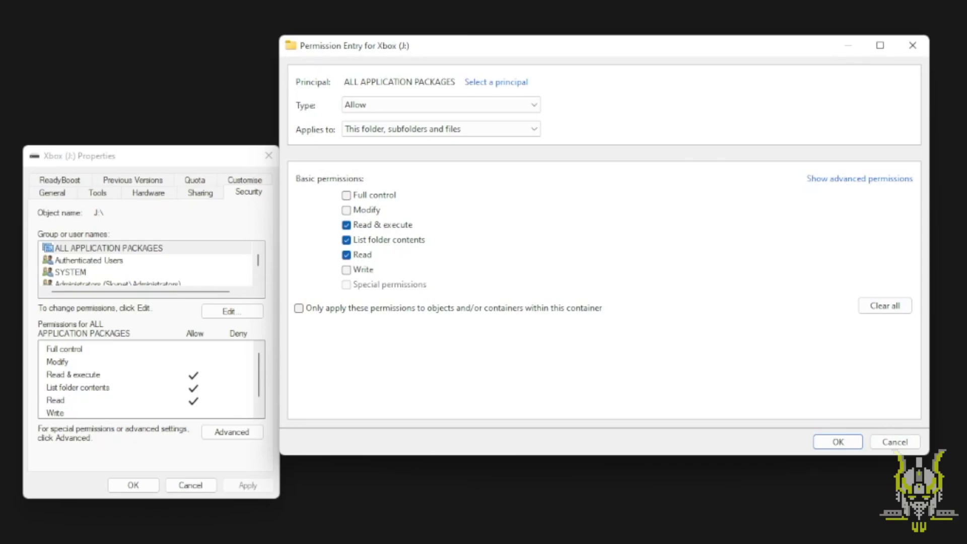
# Confirm the ALL APPLICATION PACKAGES entry and replace all child object permissions on the Xbox (J:) drive, continuing past errors, and close its properties.
pyautogui.click(298, 308)
pyautogui.click(838, 442)
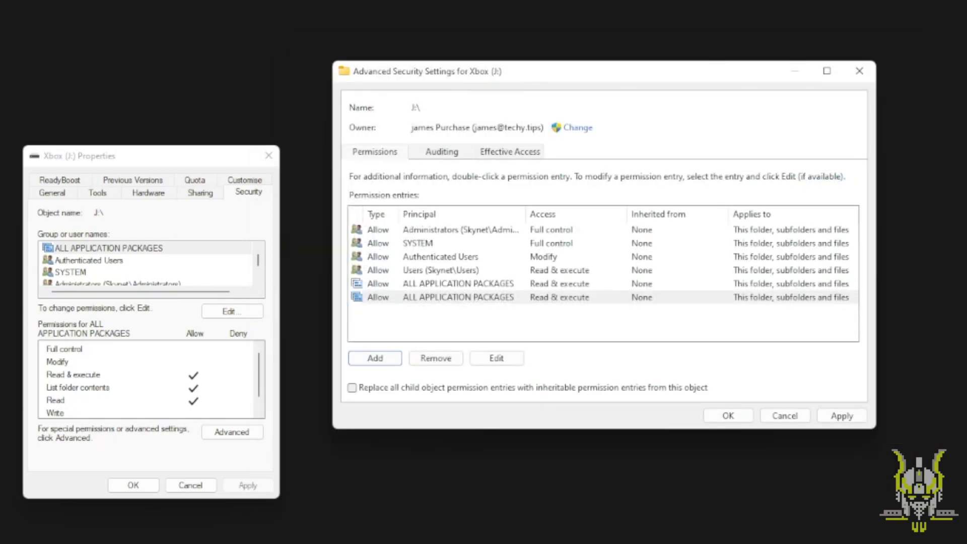
pyautogui.click(351, 387)
pyautogui.press('Return')
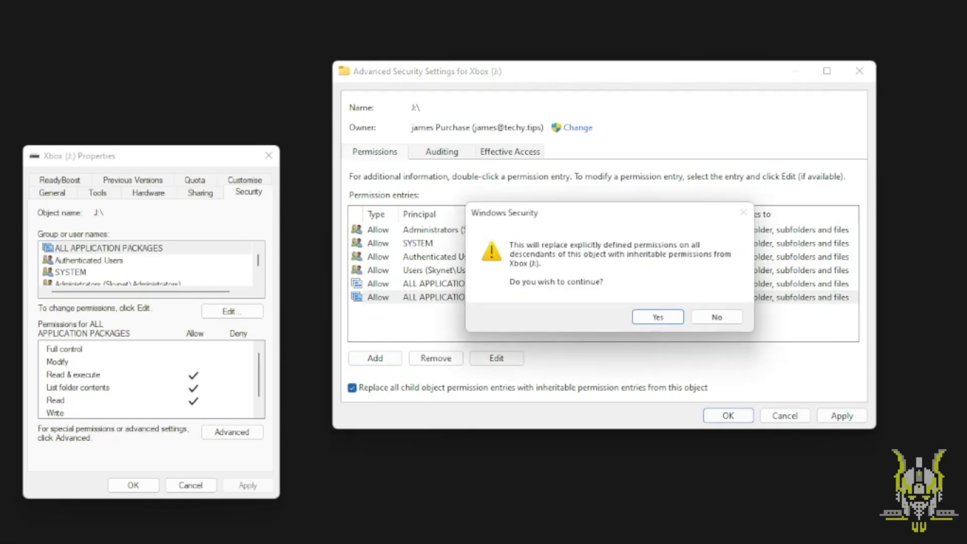
pyautogui.press('Return')
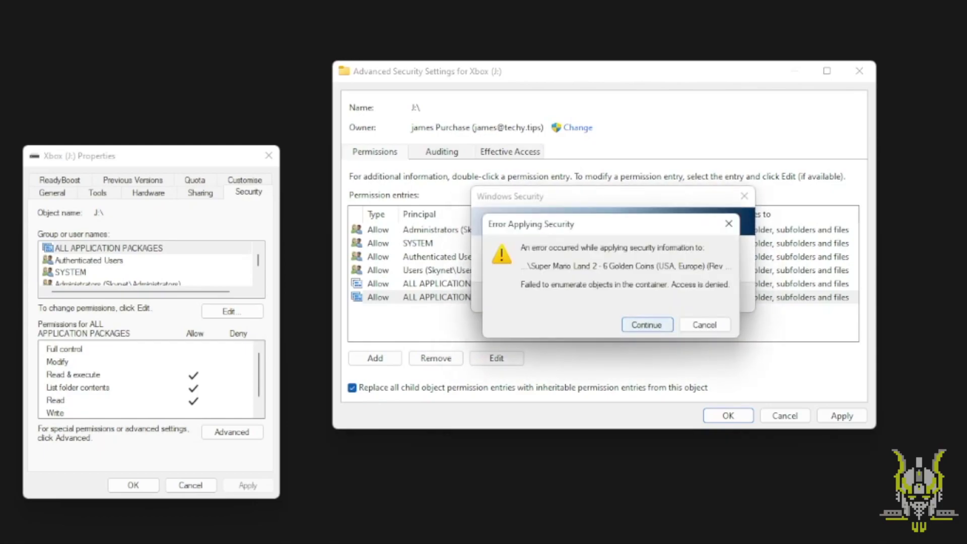
pyautogui.press('Return')
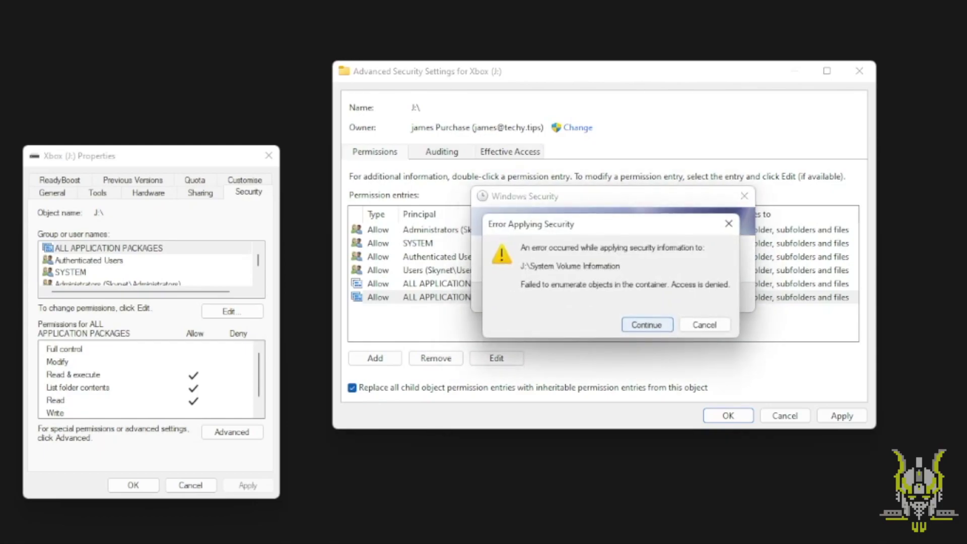
pyautogui.press('Return')
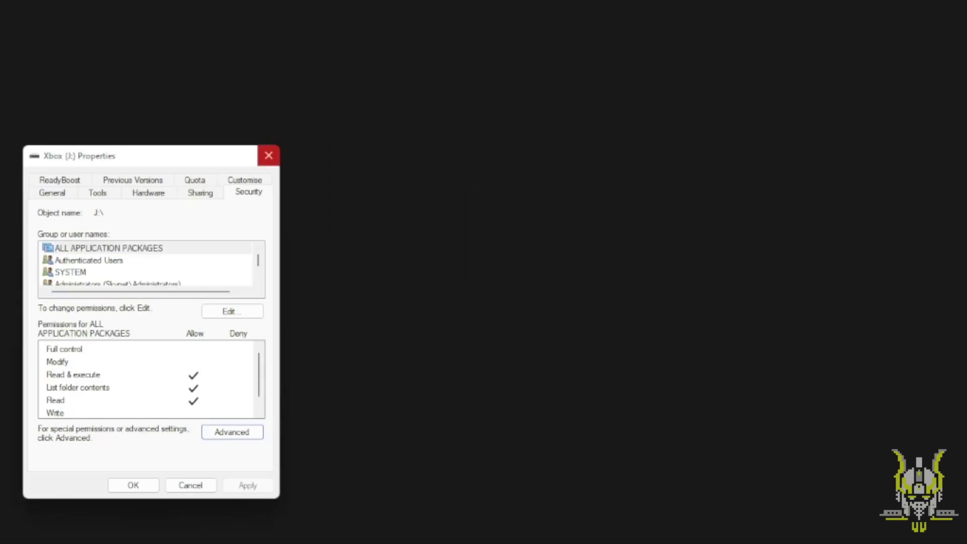
pyautogui.click(269, 155)
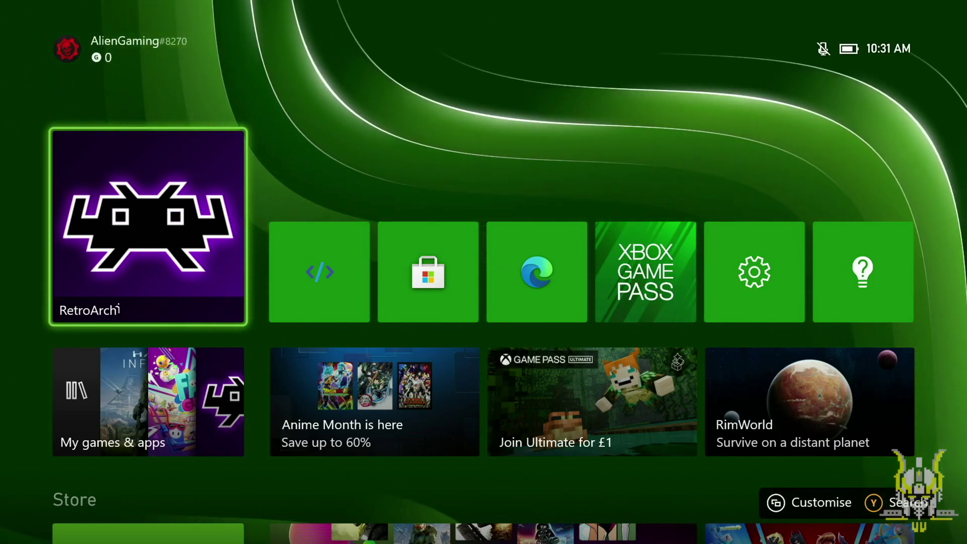
# Switch to the Xbox home screen, launch RetroArch and open Load Content.
pyautogui.press('Right')
pyautogui.press('Left')
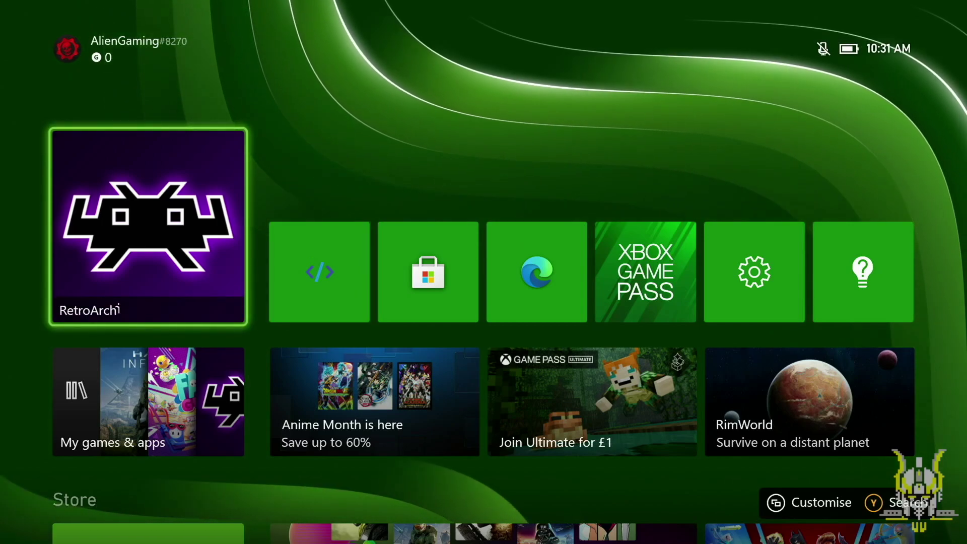
pyautogui.press('Return')
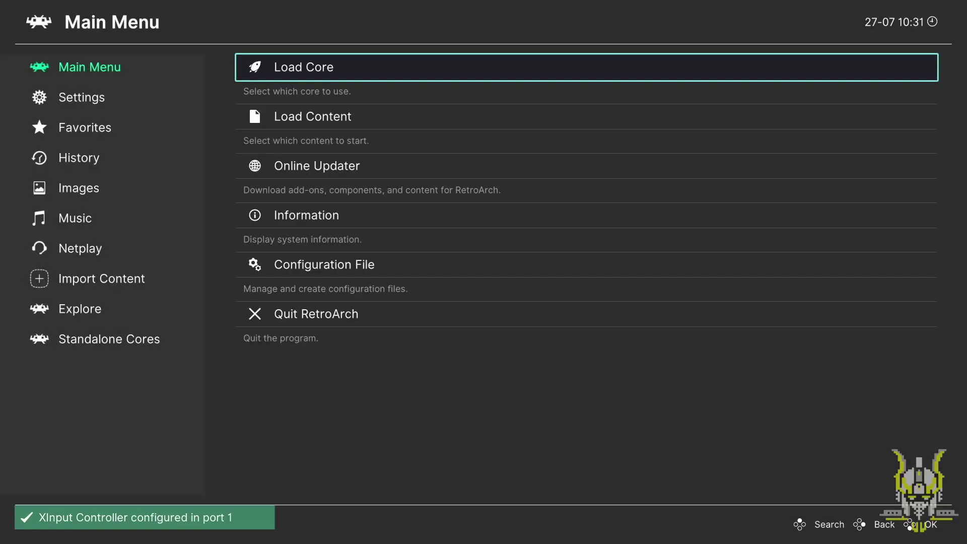
pyautogui.press('Down')
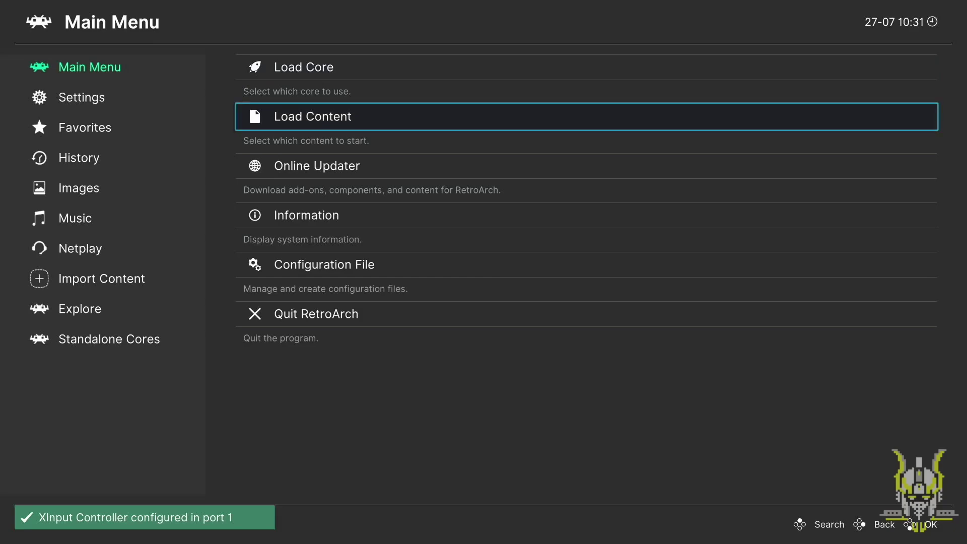
pyautogui.press('Return')
# Browse to the Games folder on the D:\ drive.
pyautogui.press('Down')
pyautogui.press('Down')
pyautogui.press('Down')
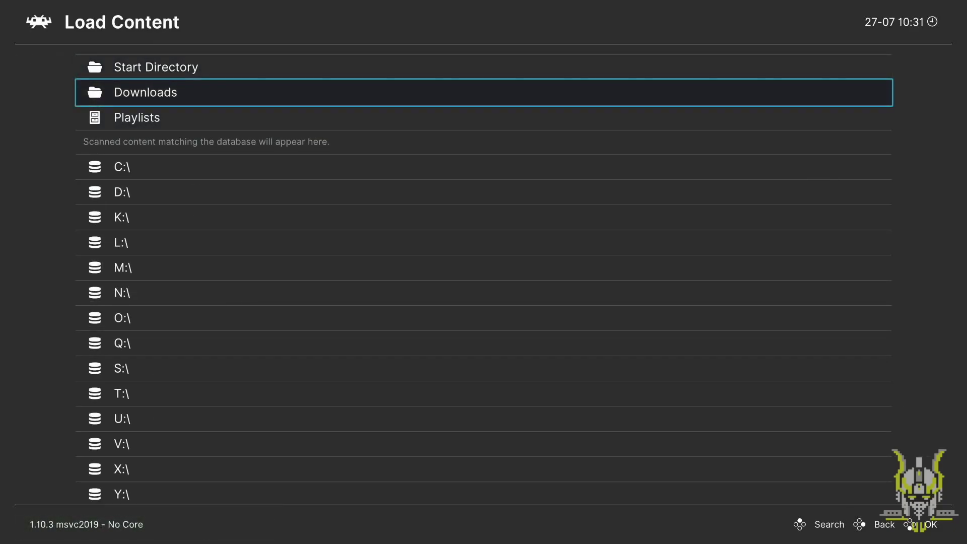
pyautogui.press('Down')
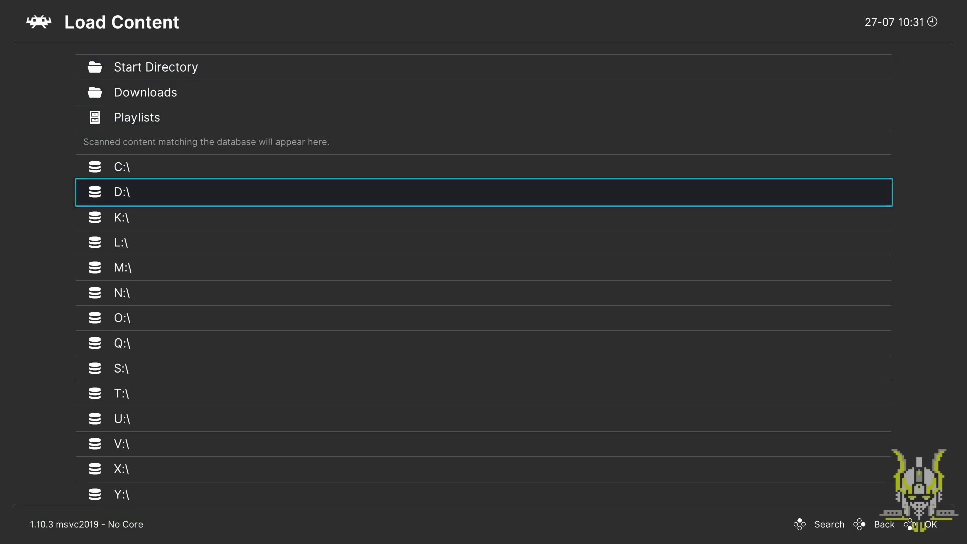
pyautogui.press('Return')
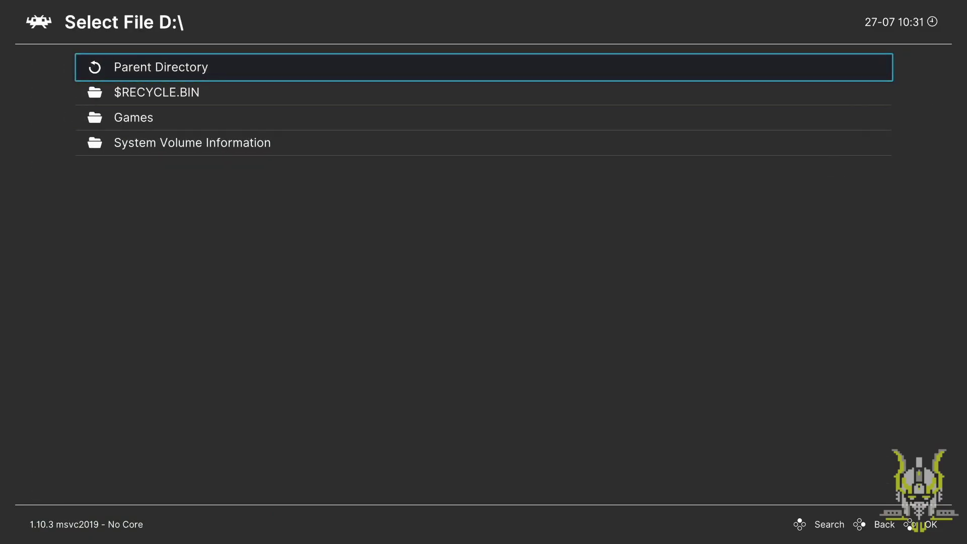
pyautogui.press('Down')
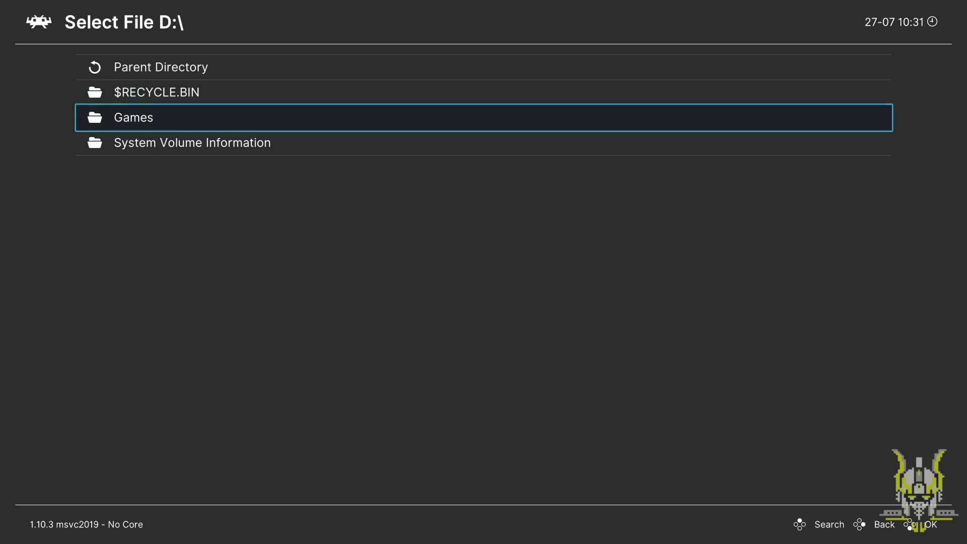
pyautogui.press('Return')
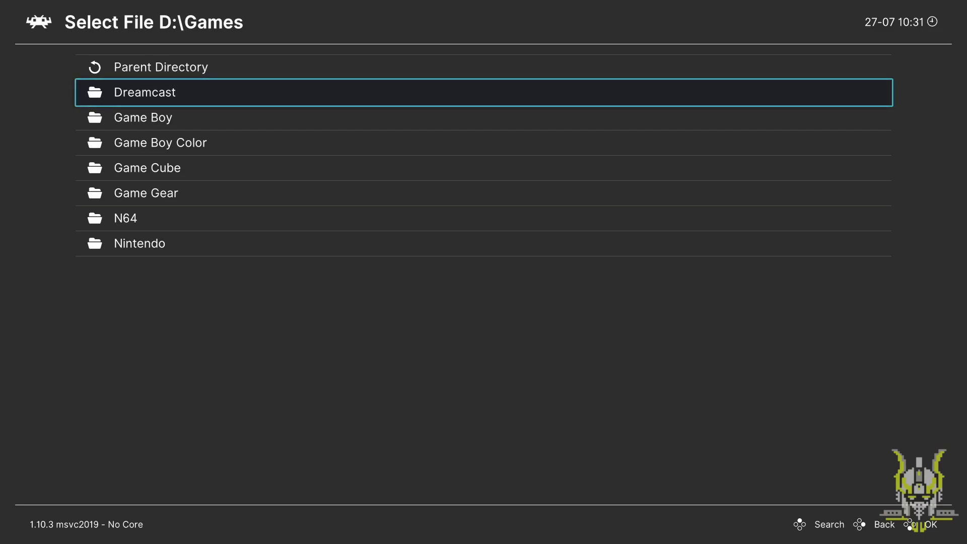
# Open the Sega Rally 2 folder inside Dreamcast and select the game's .gdi file.
pyautogui.press('Return')
pyautogui.press('Down')
pyautogui.press('Return')
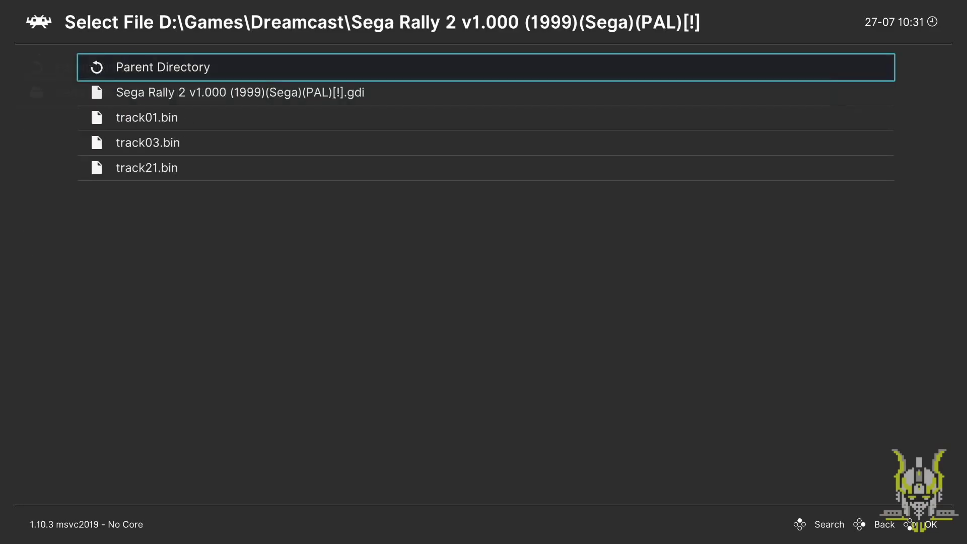
pyautogui.press('Down')
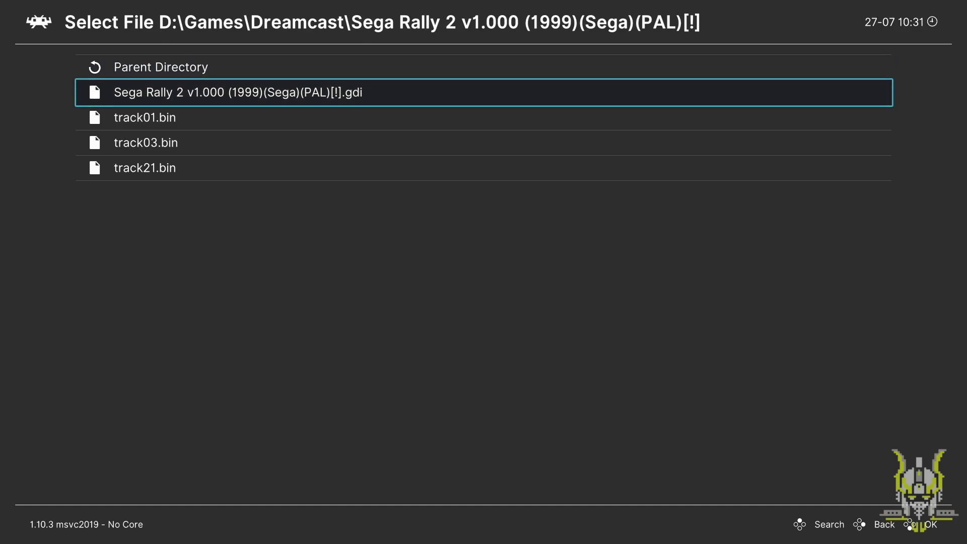